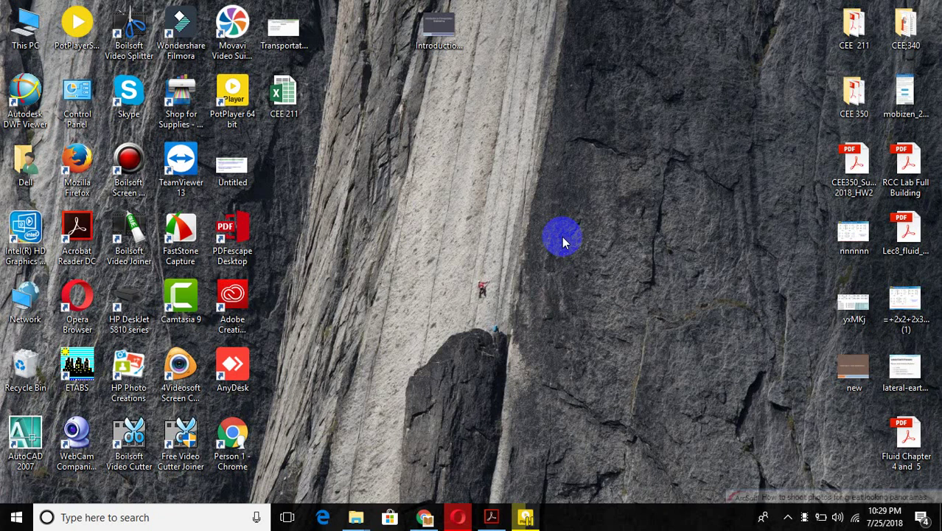
Restore the RCC Lab Full Building PDF and read through floor plans Fig. 4.1–4.6.
left_click(491, 516)
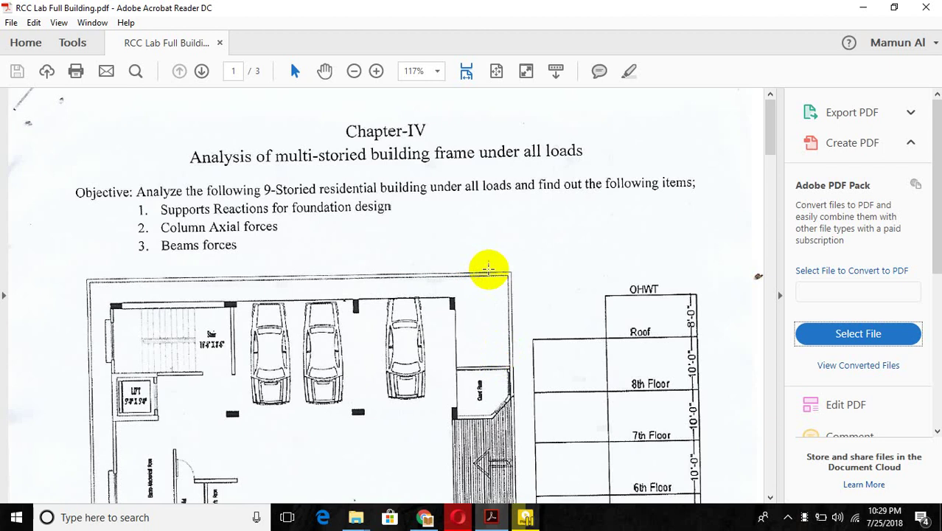
scroll(492, 265, "down", 3)
scroll(457, 273, "up", 3)
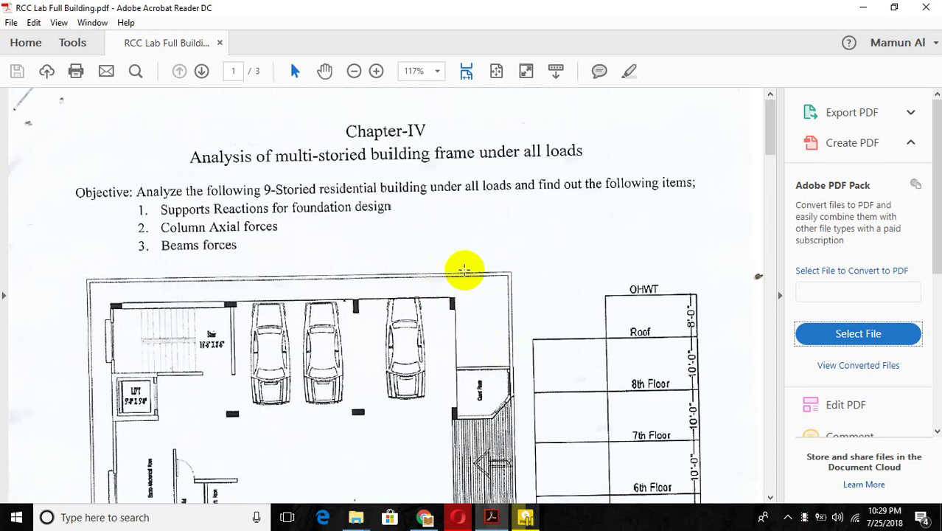
scroll(464, 269, "down", 1)
scroll(476, 275, "down", 3)
scroll(475, 276, "down", 4)
scroll(477, 278, "down", 3)
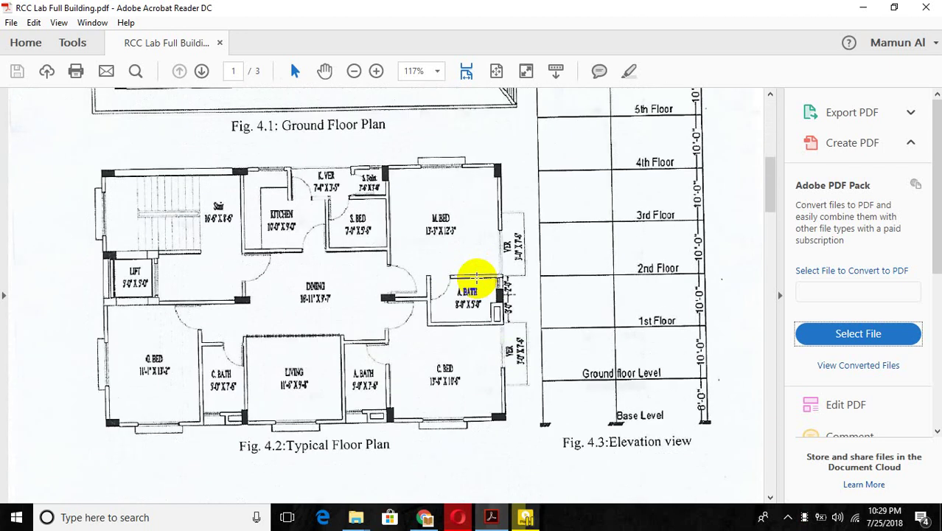
scroll(477, 278, "down", 5)
scroll(477, 276, "down", 1)
scroll(468, 276, "down", 3)
scroll(480, 276, "down", 2)
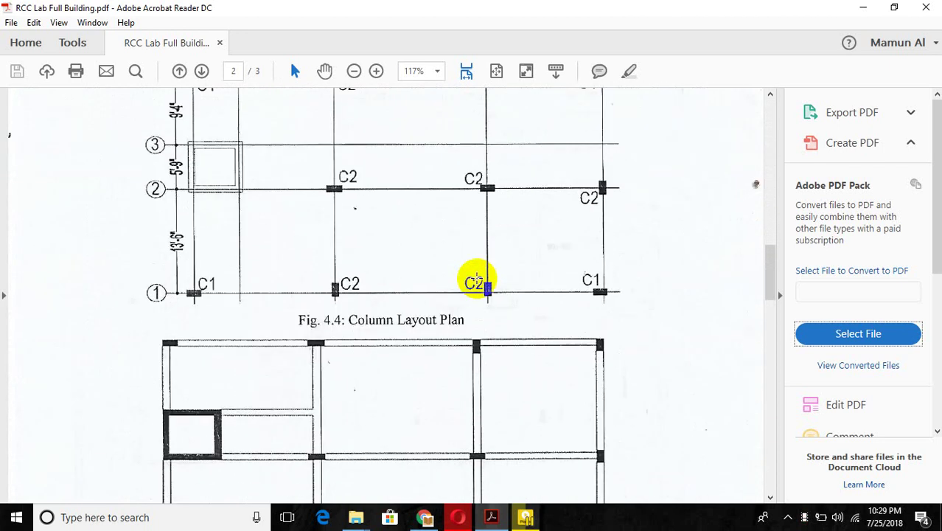
scroll(479, 277, "up", 5)
scroll(479, 276, "up", 5)
scroll(473, 274, "up", 4)
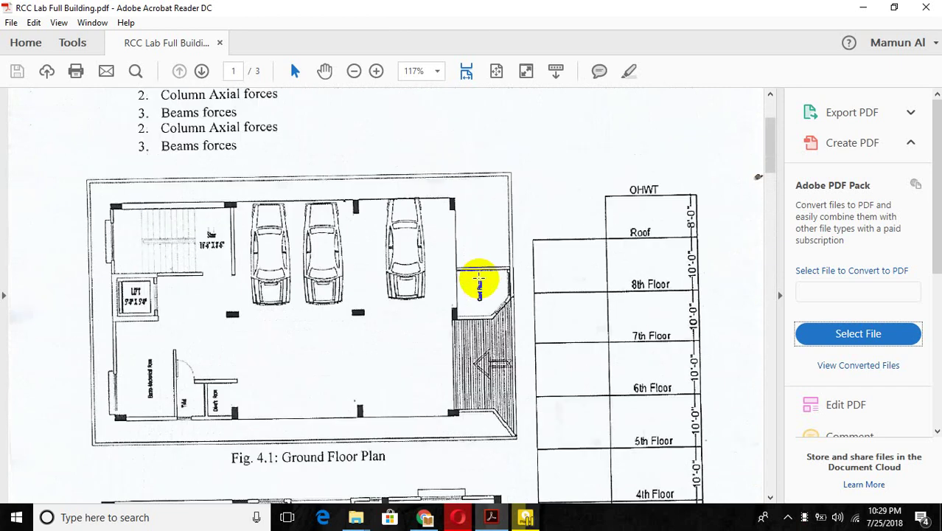
scroll(478, 274, "up", 2)
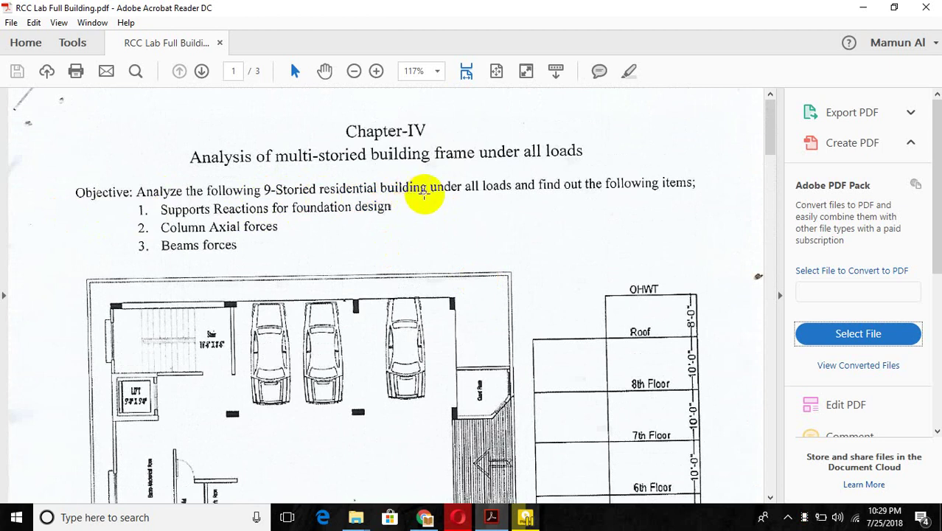
scroll(479, 193, "down", 2)
scroll(479, 193, "down", 3)
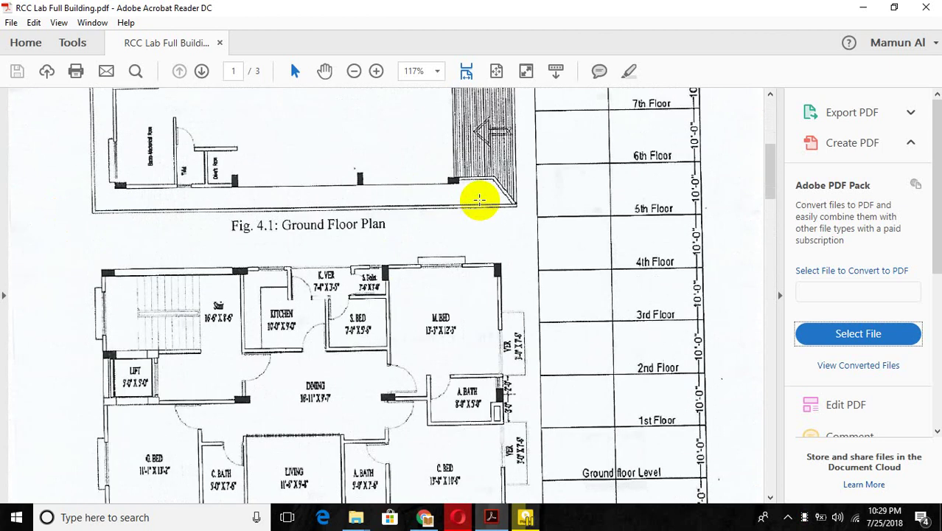
scroll(479, 193, "down", 2)
scroll(480, 201, "down", 3)
scroll(480, 200, "down", 4)
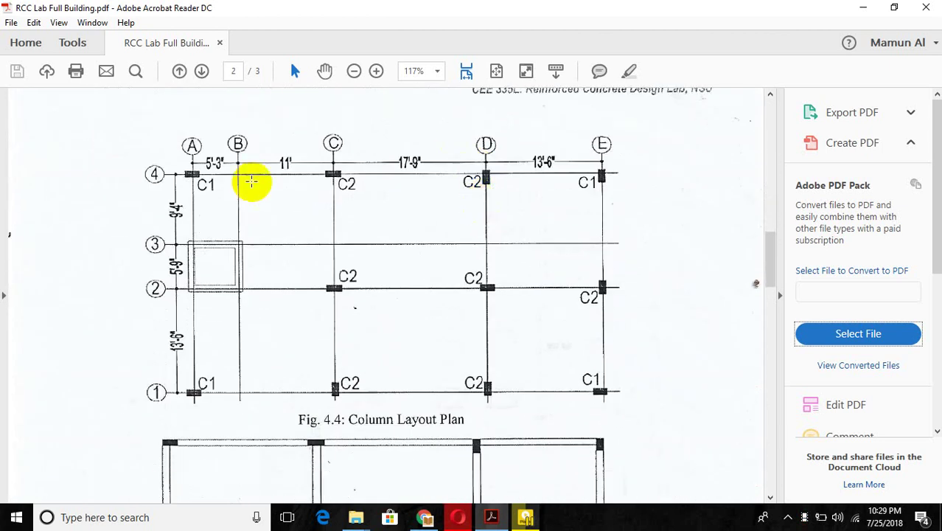
scroll(399, 247, "down", 1)
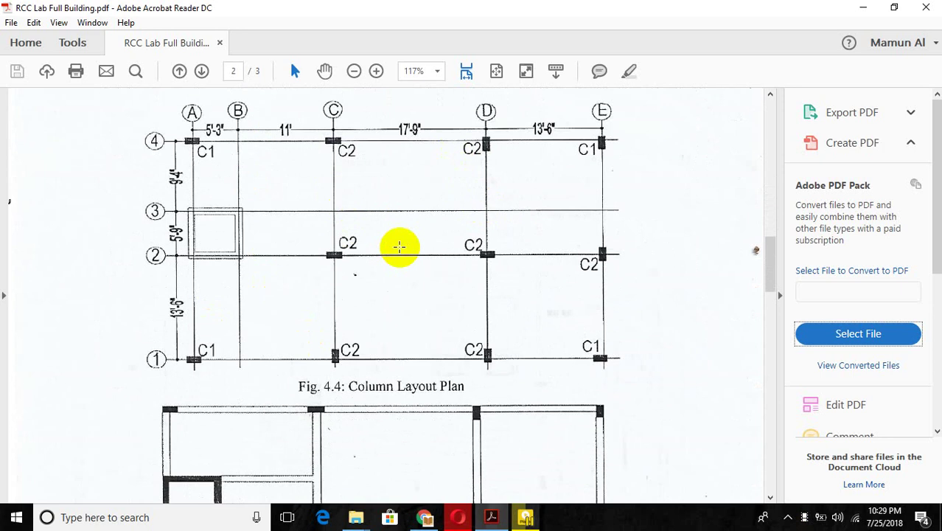
scroll(398, 247, "down", 1)
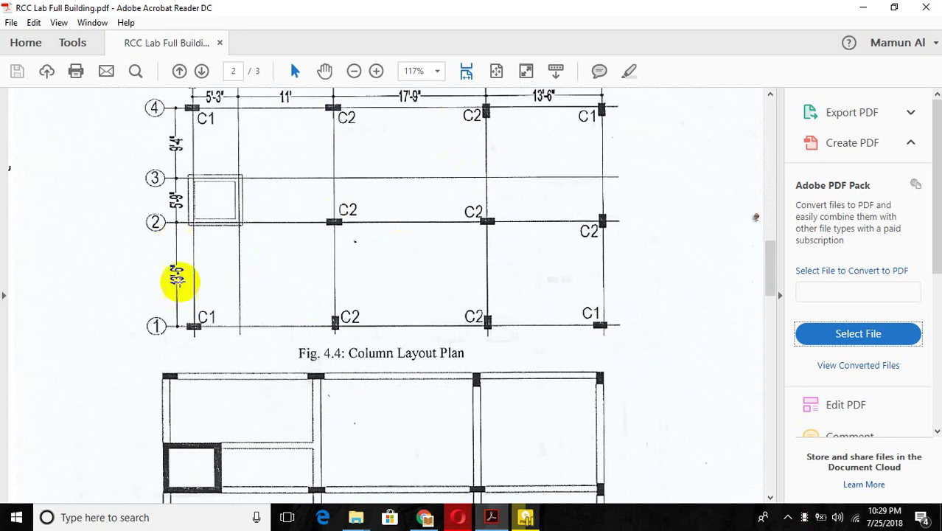
scroll(180, 287, "up", 2)
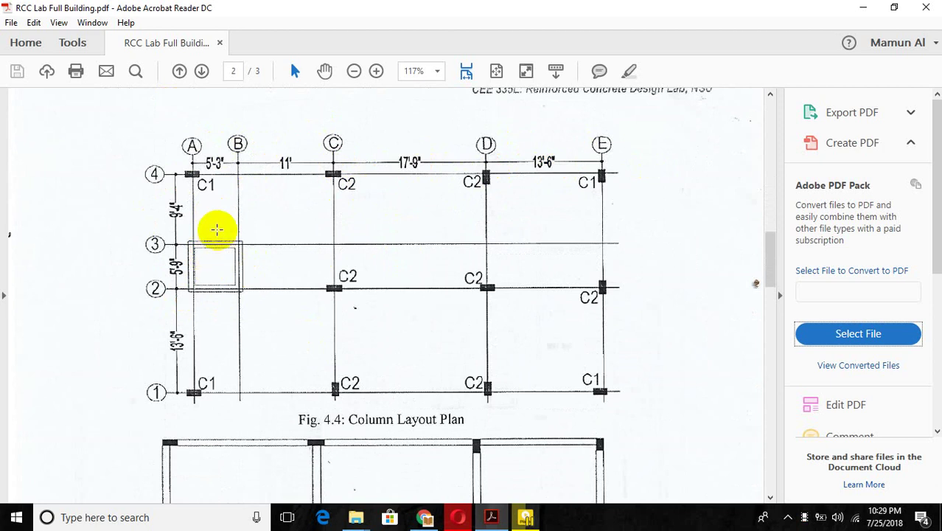
scroll(483, 280, "down", 2)
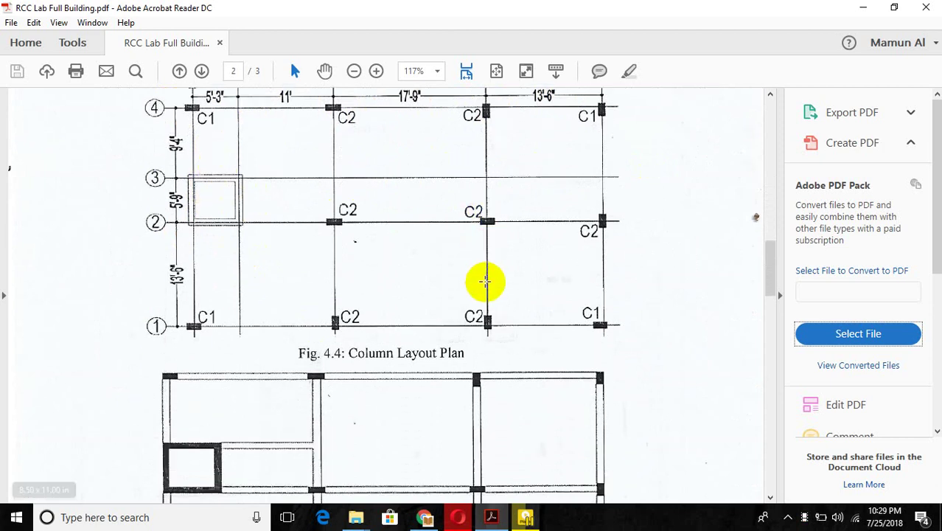
scroll(484, 281, "down", 4)
scroll(484, 281, "down", 4)
scroll(484, 281, "down", 5)
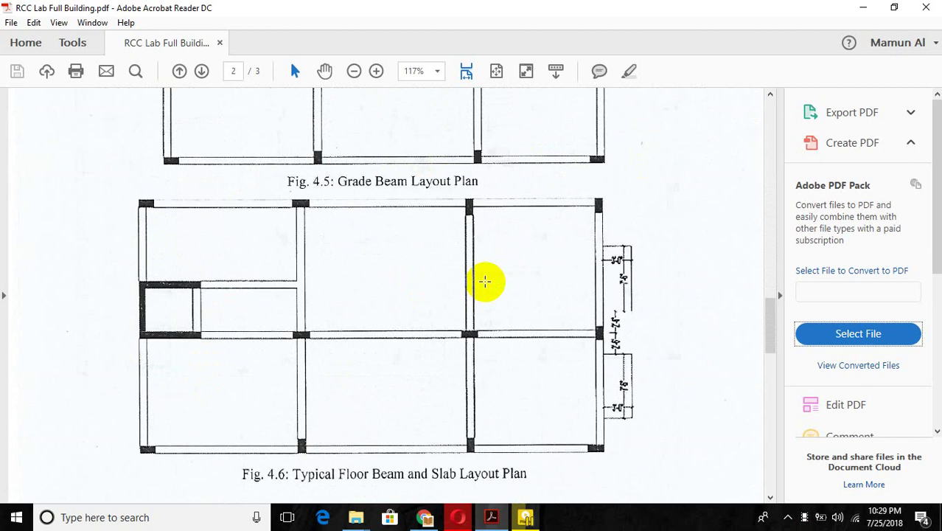
scroll(484, 281, "down", 1)
scroll(484, 281, "down", 1)
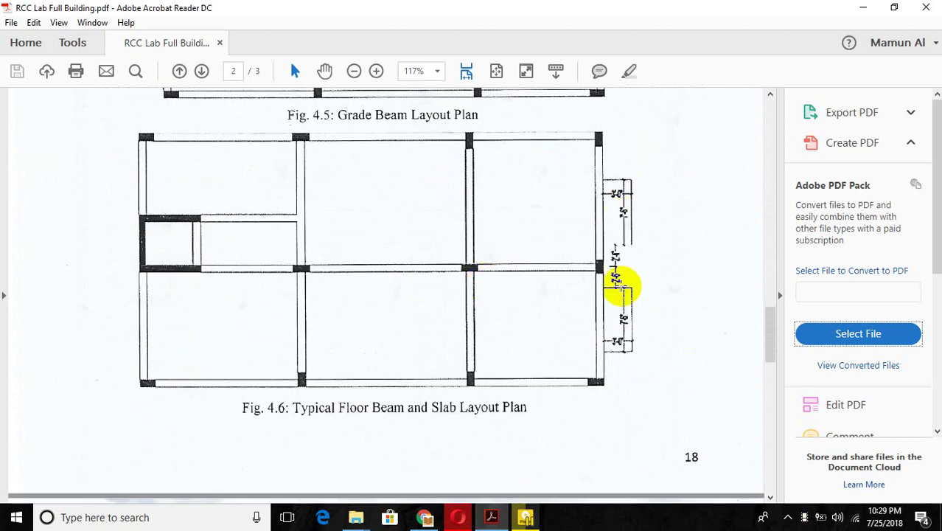
Read Table 4.1's column sizes, concrete strengths and loads, then minimize Acrobat Reader.
scroll(622, 297, "down", 7)
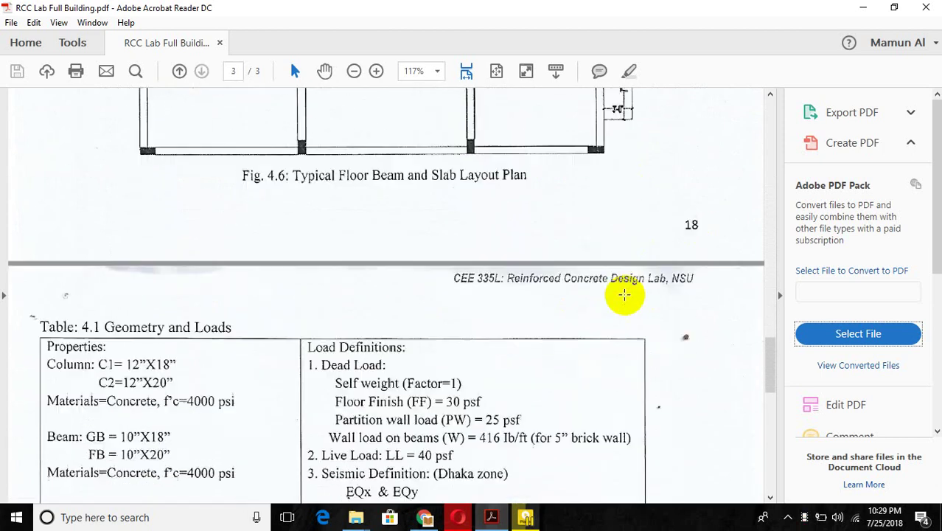
scroll(622, 295, "down", 2)
scroll(170, 288, "down", 1)
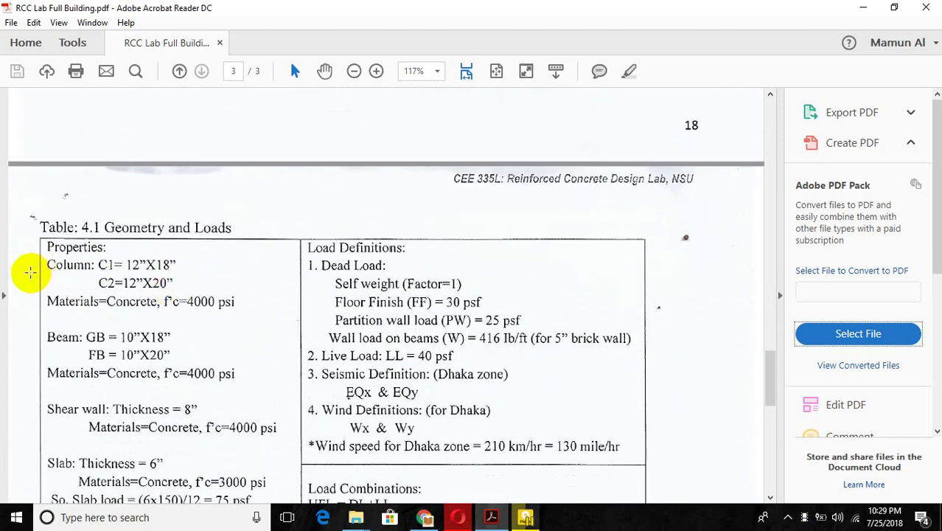
scroll(175, 282, "down", 1)
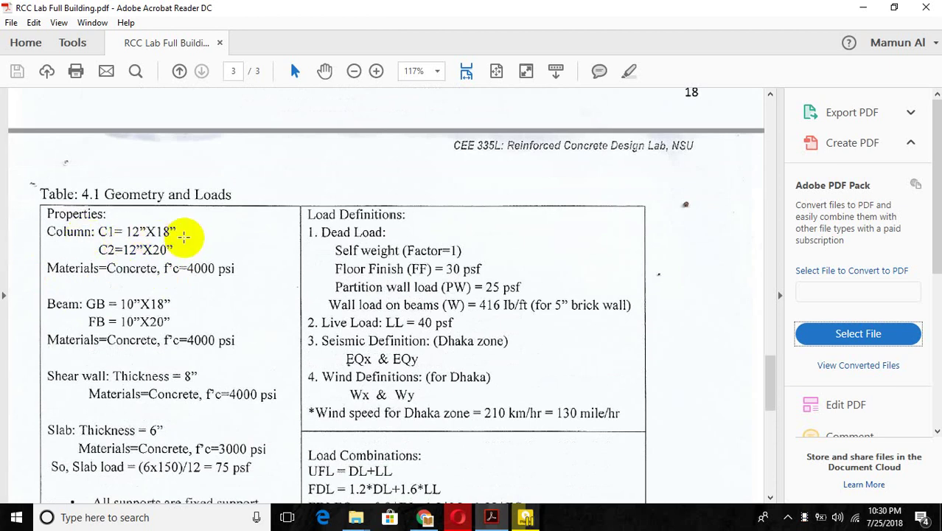
scroll(179, 253, "down", 1)
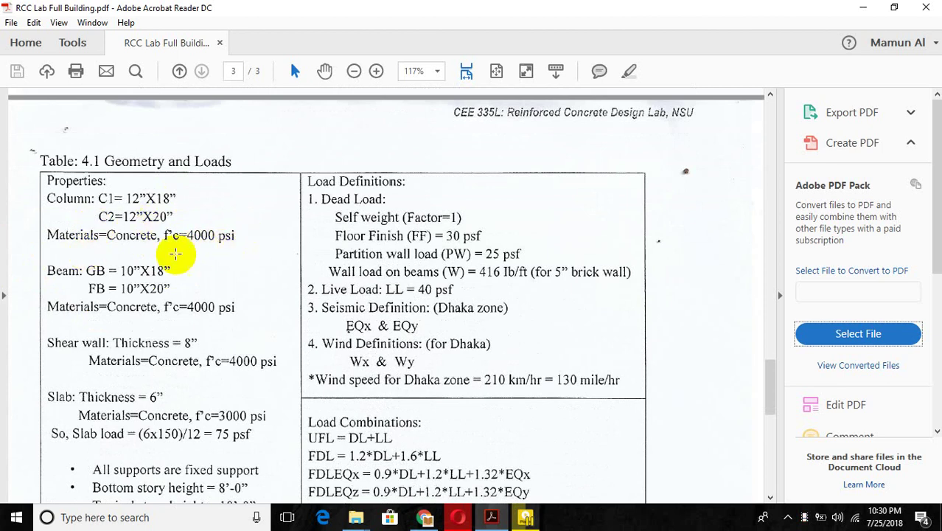
scroll(205, 252, "down", 1)
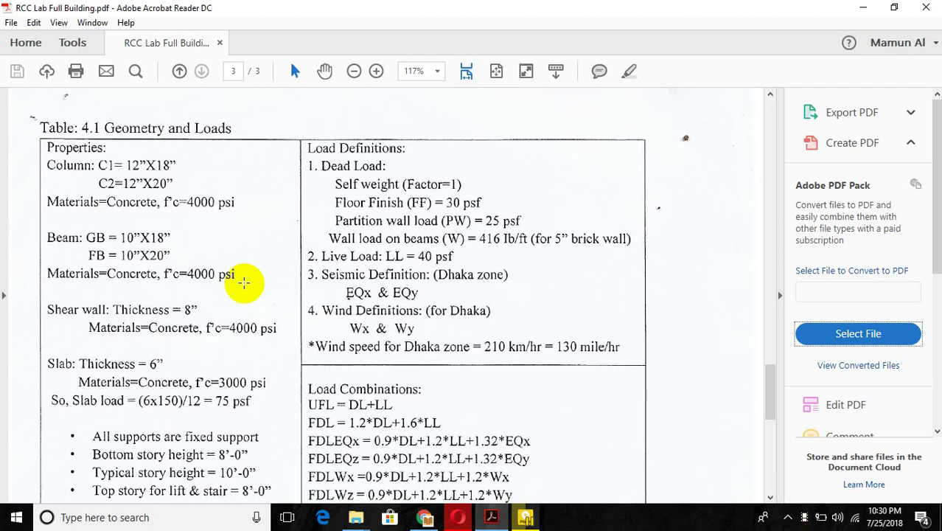
scroll(332, 295, "down", 2)
scroll(413, 320, "up", 2)
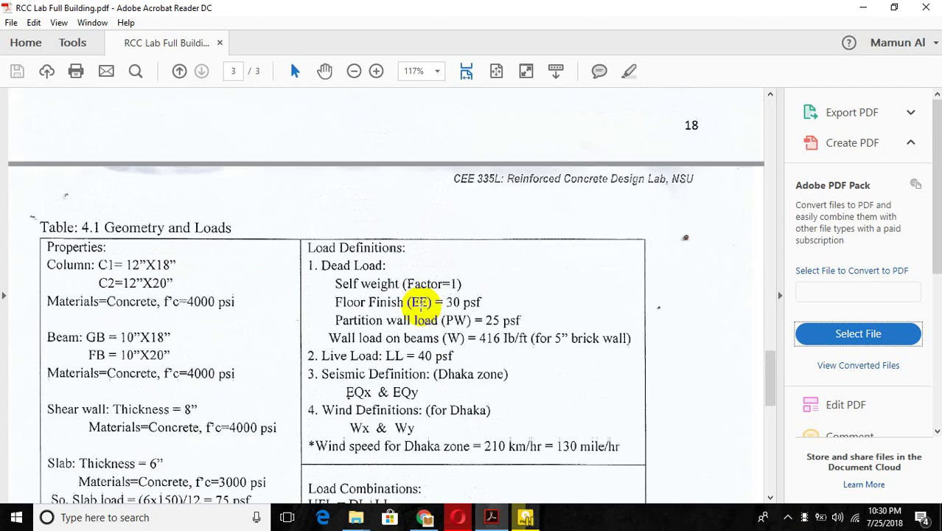
scroll(450, 405, "up", 4)
scroll(509, 490, "up", 1)
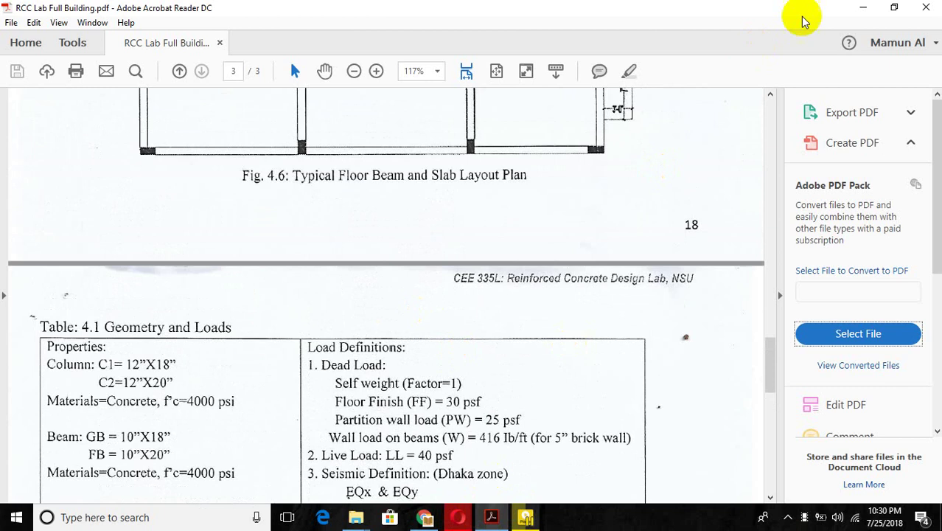
left_click(852, 9)
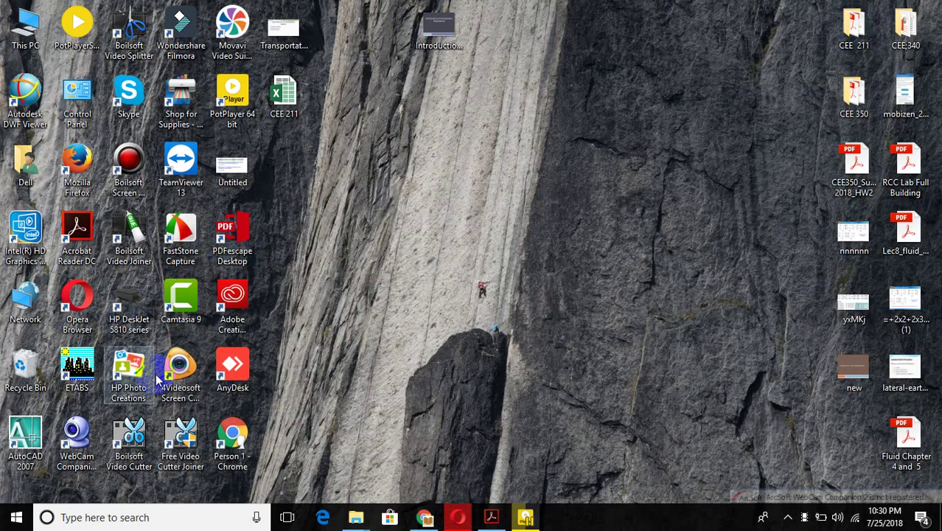
Launch ETABS and start a new model without initializing from an existing file.
double_click(86, 376)
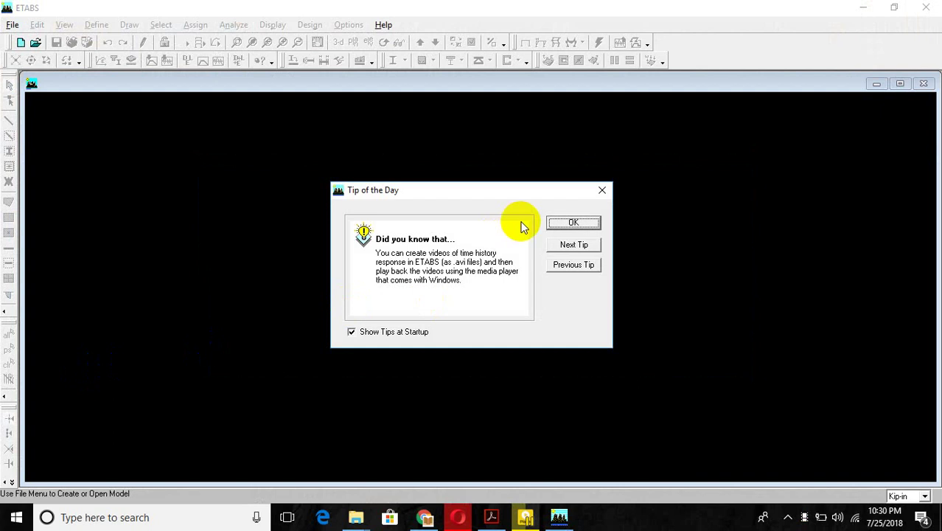
left_click(603, 190)
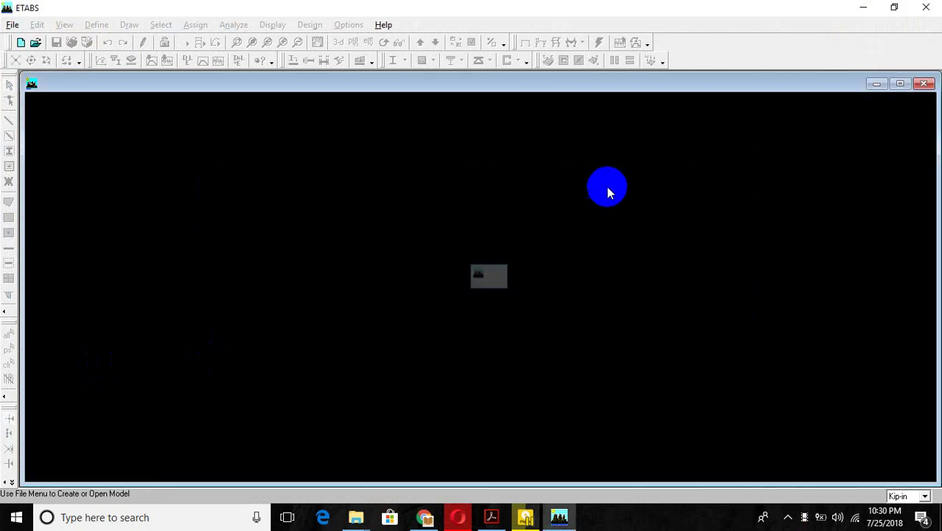
left_click(9, 25)
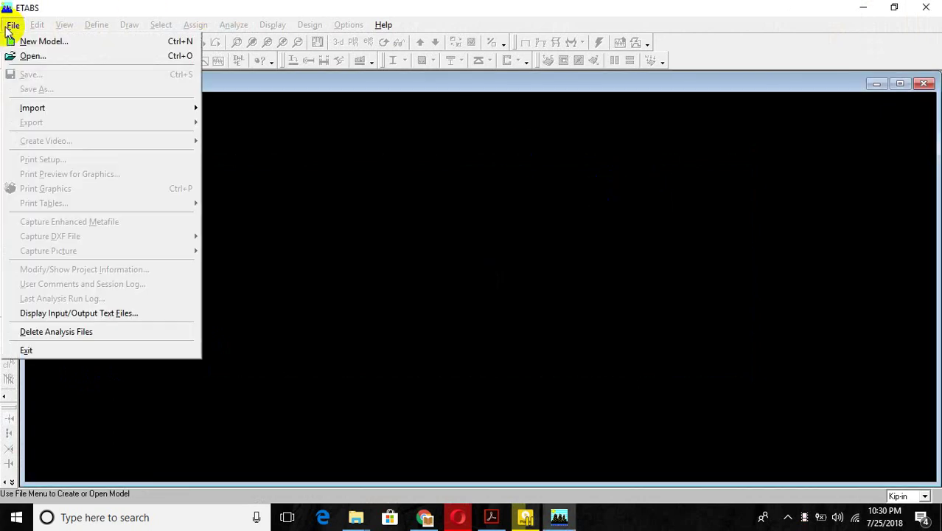
left_click(15, 40)
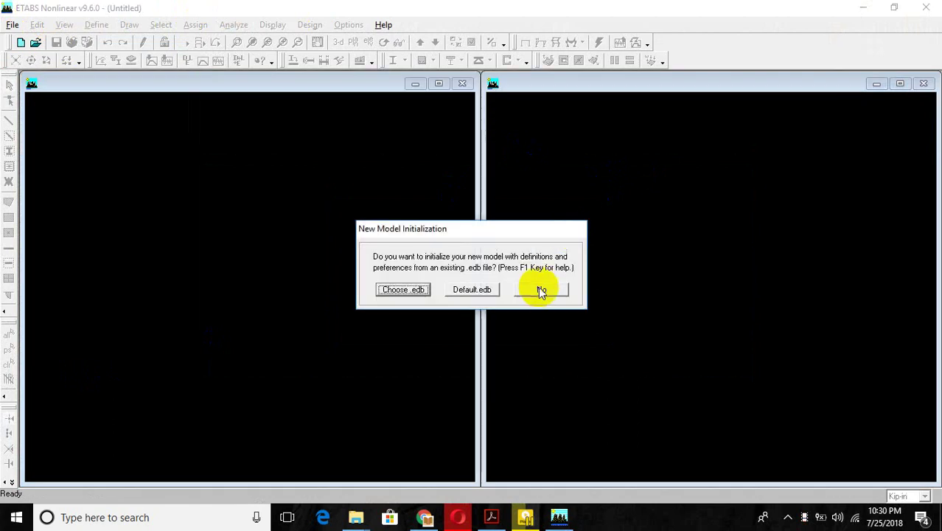
left_click(541, 289)
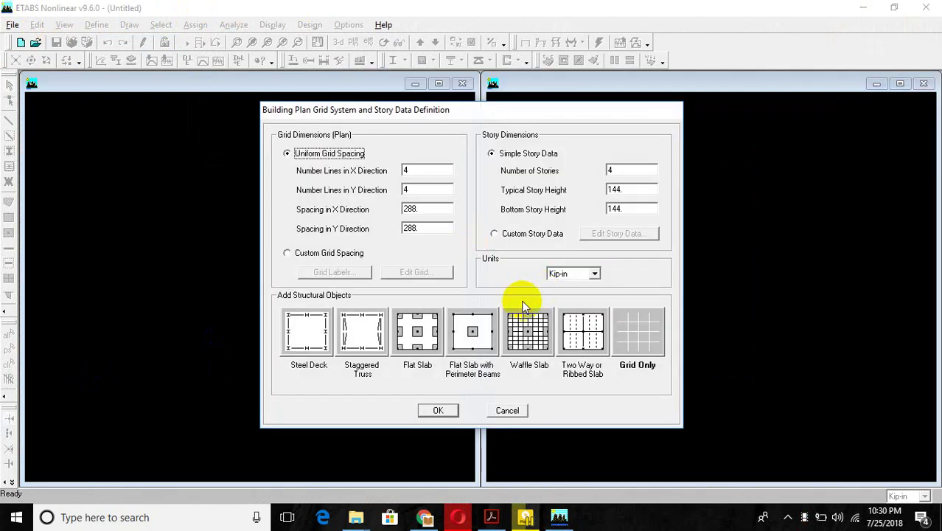
Set the new model's grid units to Kip-ft.
left_click(595, 274)
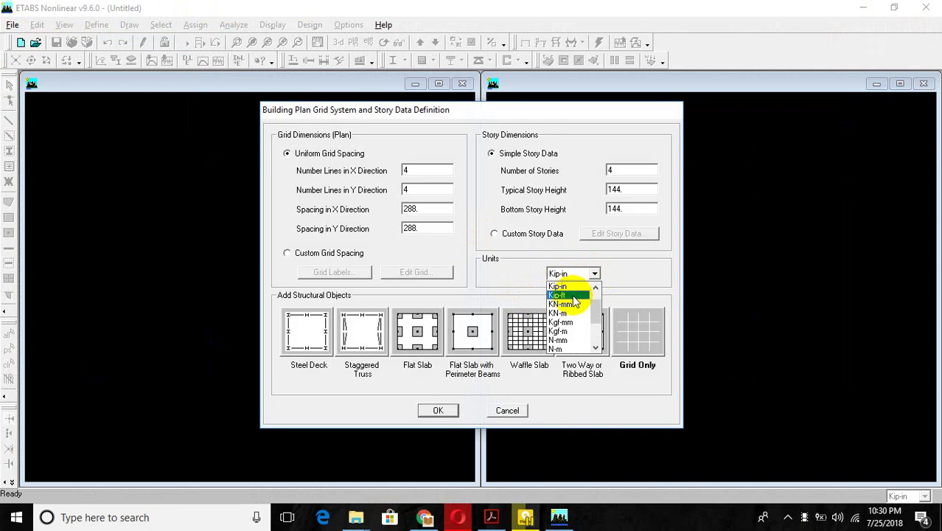
left_click(574, 296)
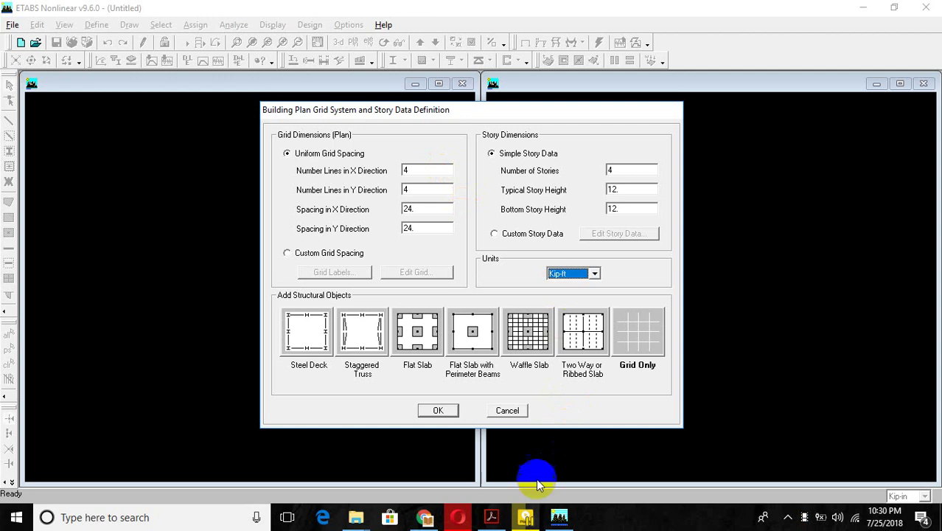
left_click(489, 515)
Scroll the PDF up to the Fig. 4.4 Column Layout Plan to read its grid spacings.
scroll(348, 275, "up", 5)
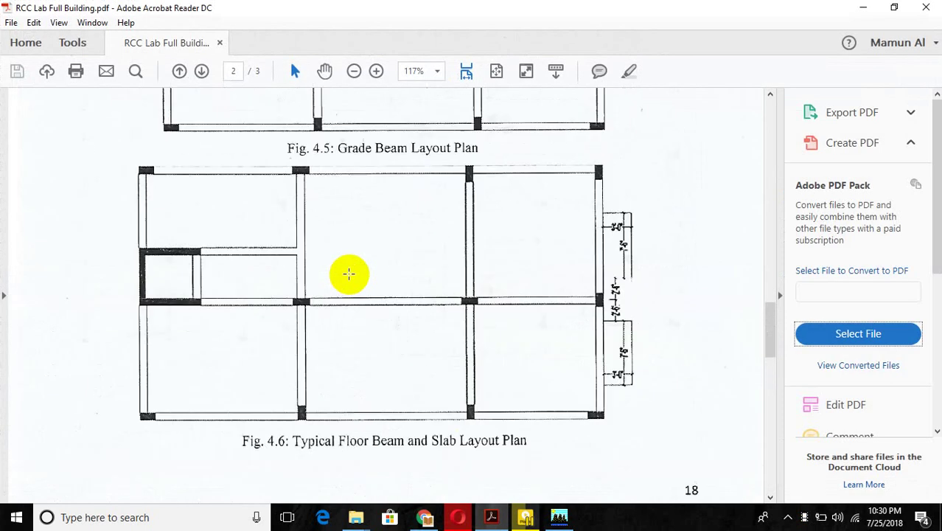
scroll(346, 273, "up", 5)
scroll(350, 273, "up", 2)
scroll(351, 272, "up", 1)
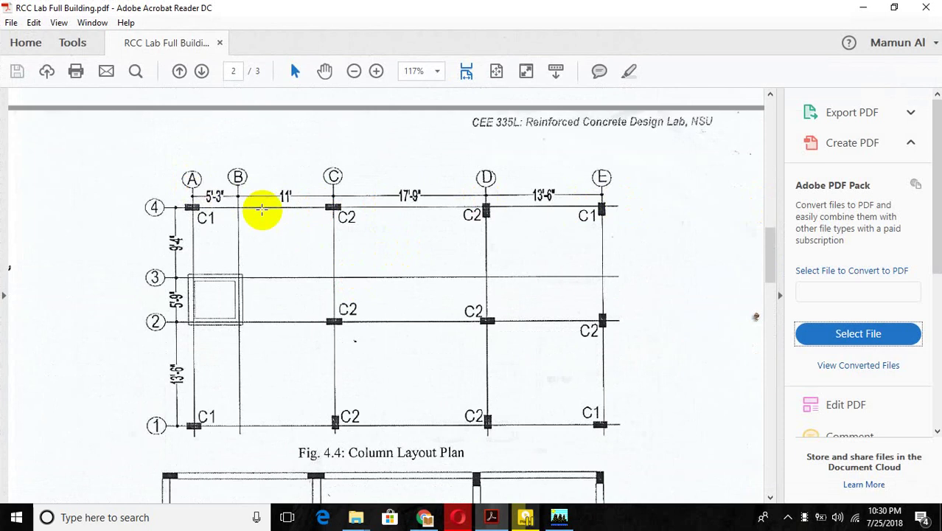
mouse_move(248, 193)
left_mouse_down()
mouse_move(182, 196)
mouse_move(254, 195)
left_mouse_up()
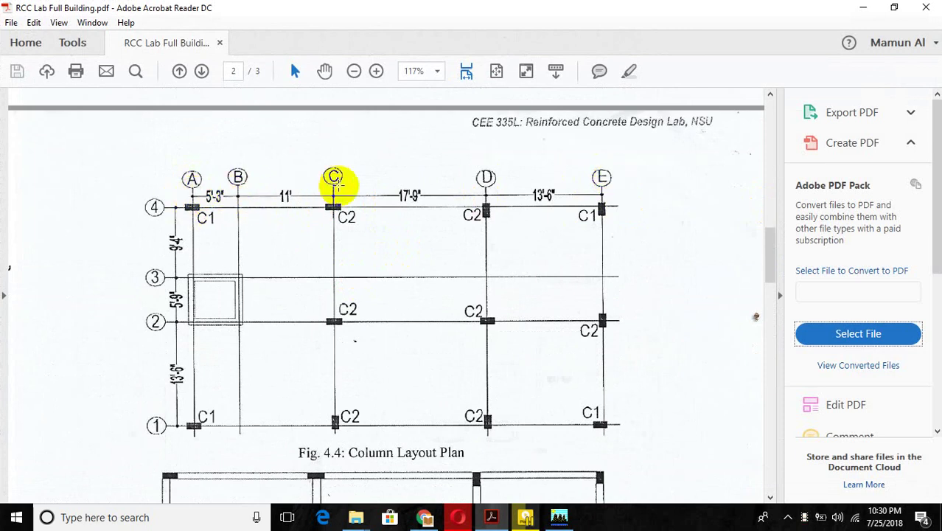
left_click(559, 519)
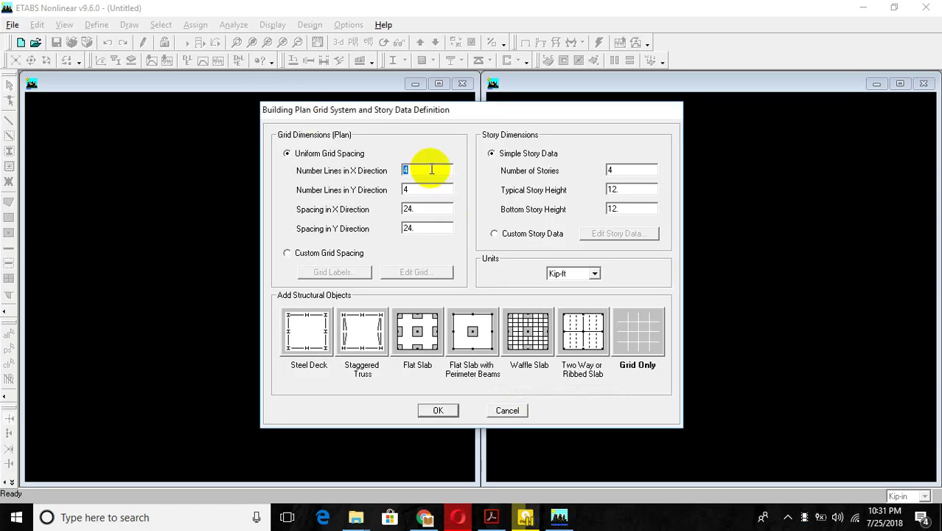
Enter 5 for the X-direction grid lines and 11 for the number of stories.
left_click(432, 170)
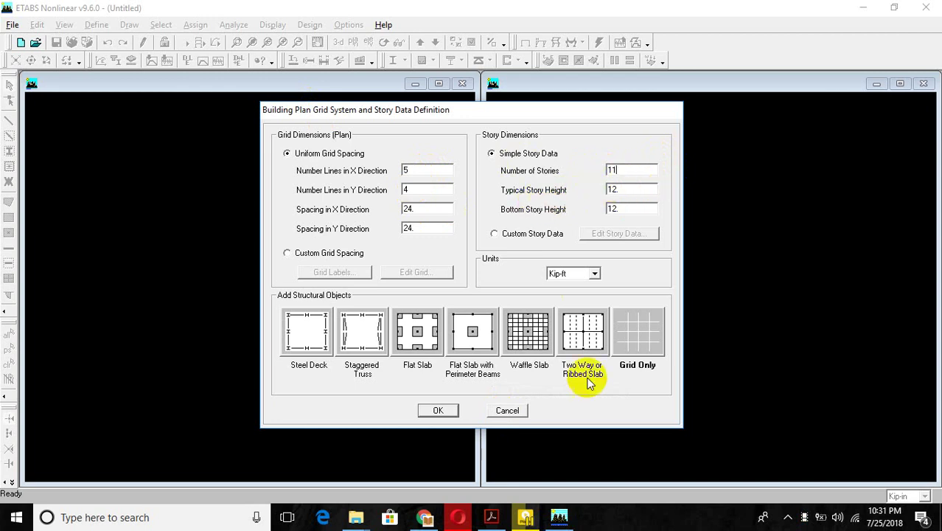
Check Table 4.1's story heights in the PDF and set Typical Story Height to 10 ft.
left_click(491, 516)
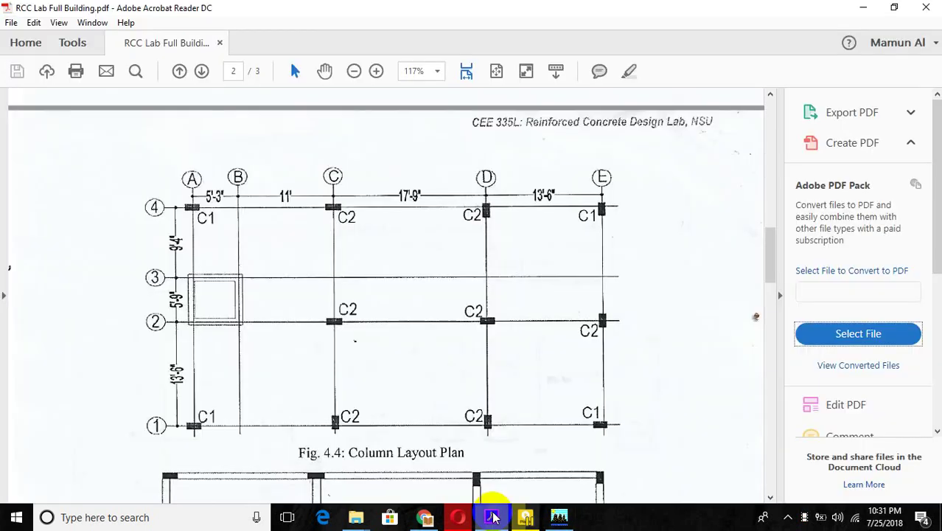
scroll(368, 257, "down", 5)
scroll(369, 257, "down", 5)
scroll(372, 251, "down", 6)
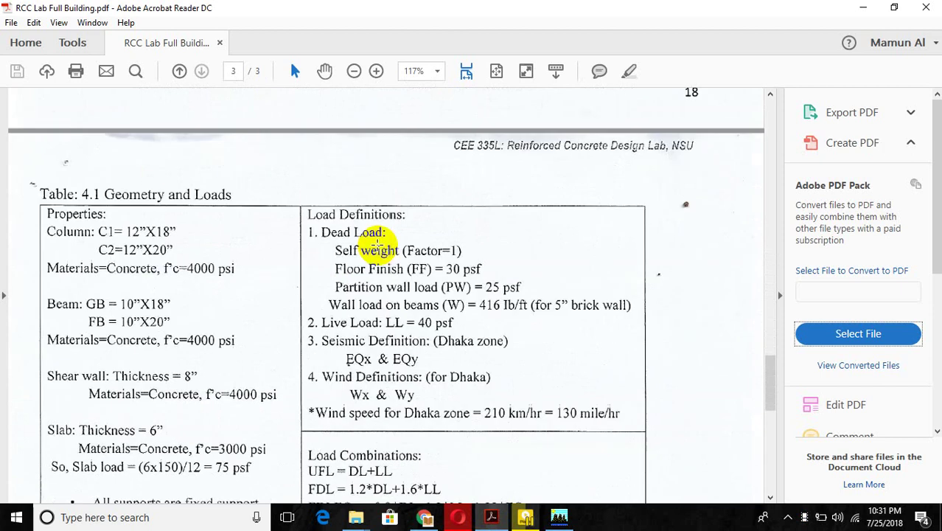
scroll(375, 247, "down", 2)
scroll(376, 244, "down", 3)
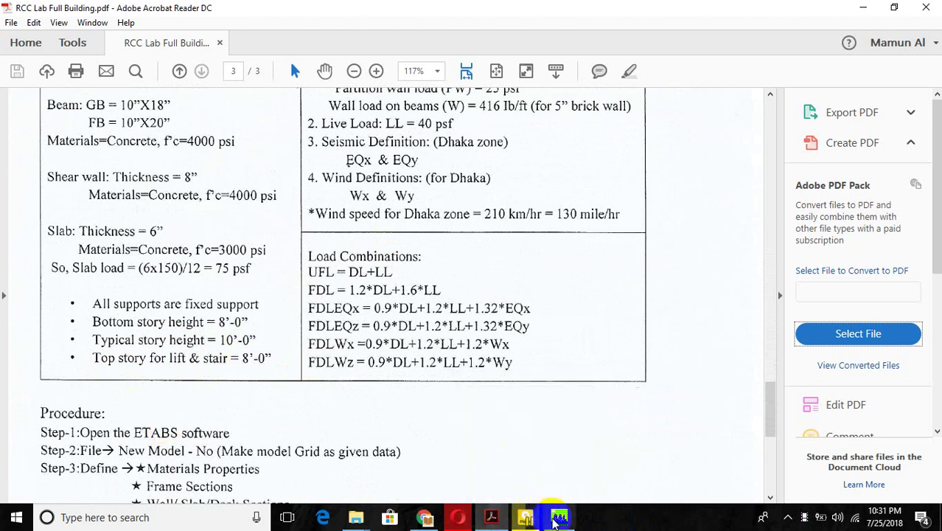
left_click(559, 516)
double_click(618, 189)
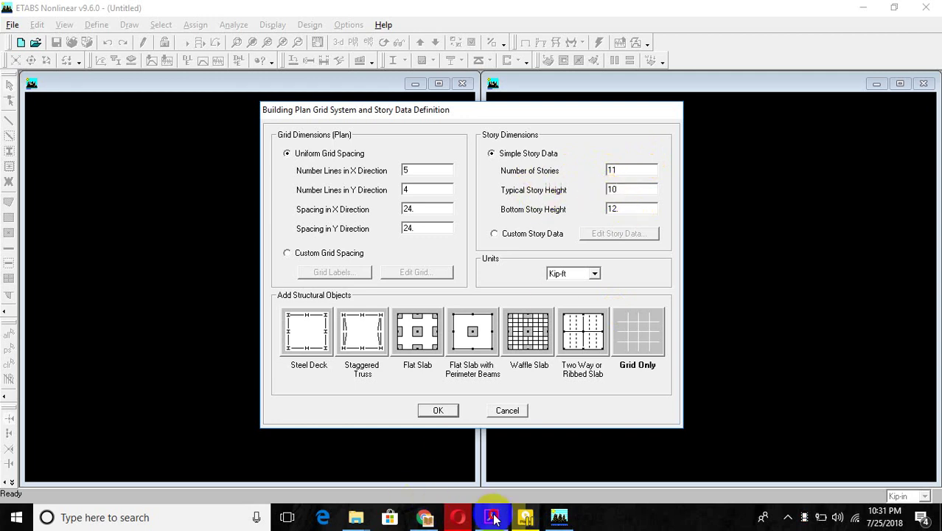
Set the Bottom Story Height to 8 ft.
left_click(491, 517)
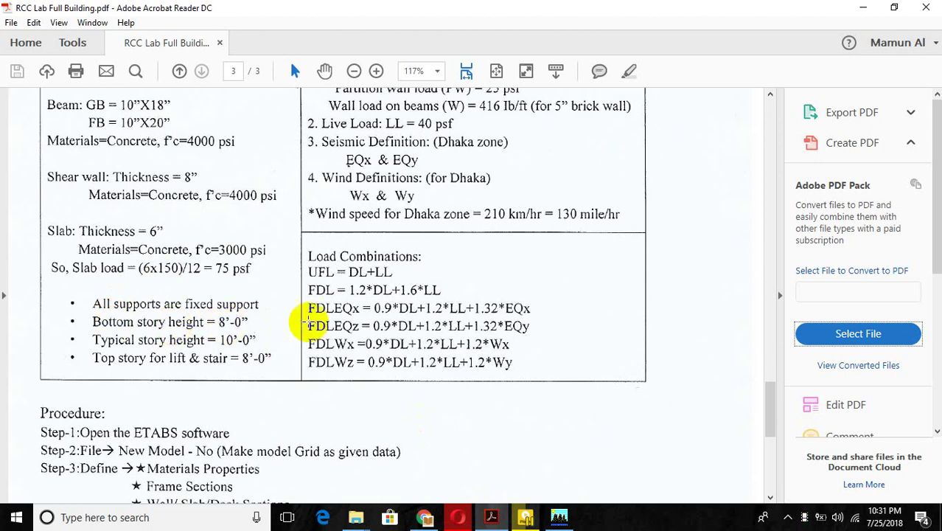
left_click(558, 516)
double_click(625, 209)
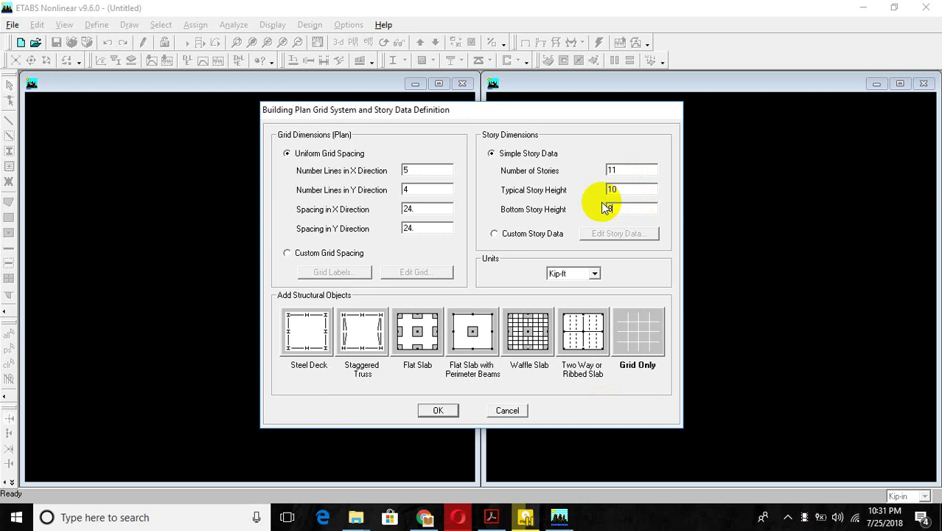
Choose Custom Grid Spacing and edit the grid table with grids displayed as spacings.
left_click(286, 255)
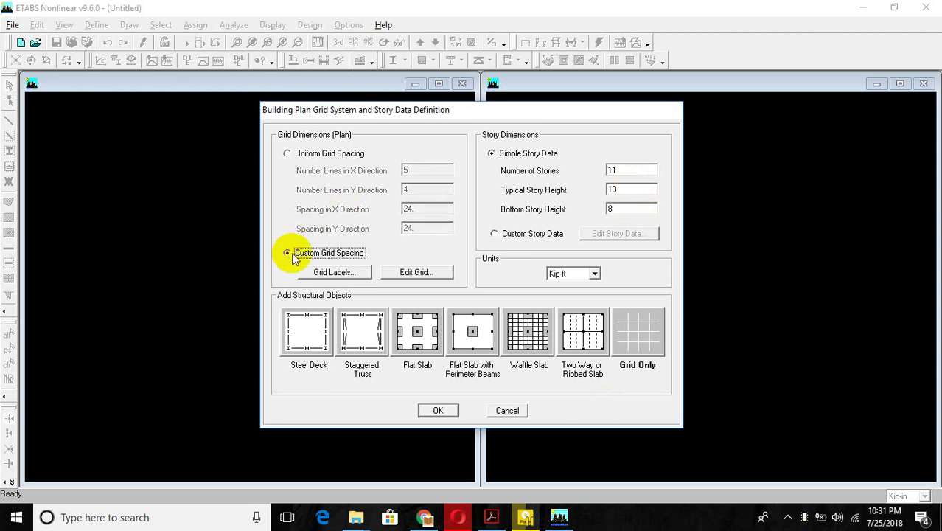
left_click(407, 271)
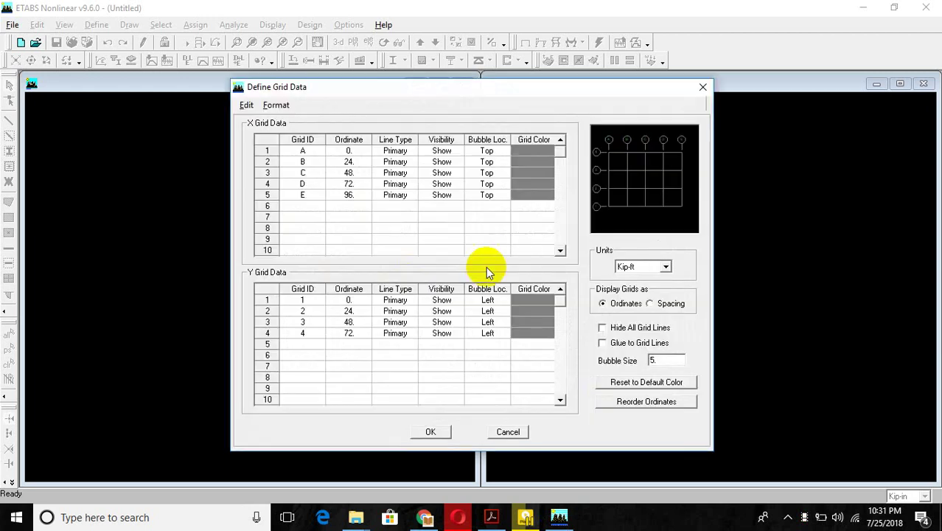
left_click(649, 303)
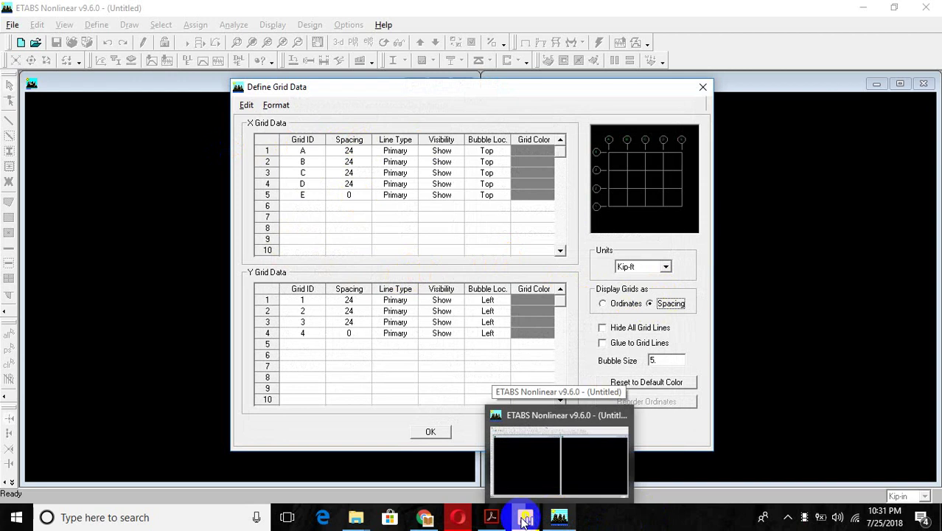
Find Fig. 4.4's X spacings 5'-3", 11', 17'-9" and 13'-6" in the PDF.
left_click(495, 519)
scroll(252, 168, "up", 5)
scroll(258, 162, "up", 5)
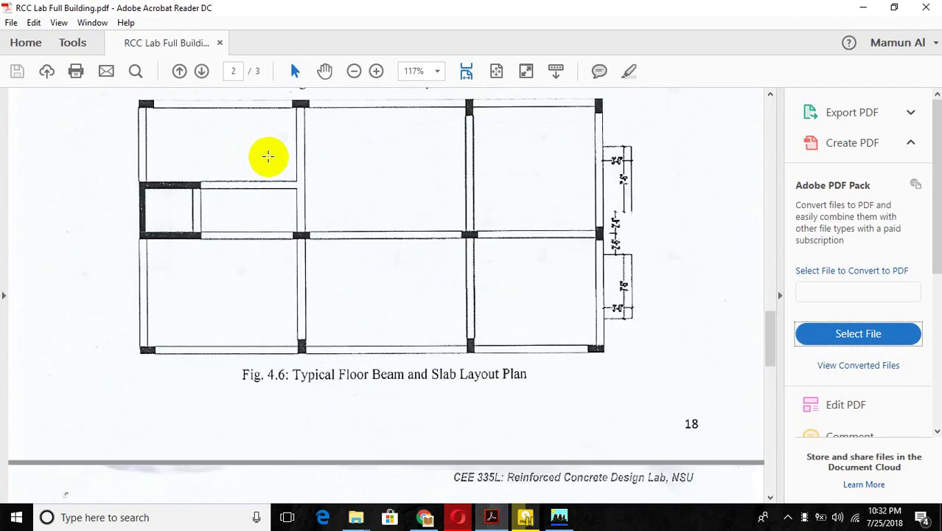
scroll(268, 156, "up", 5)
scroll(267, 155, "up", 5)
scroll(267, 156, "up", 5)
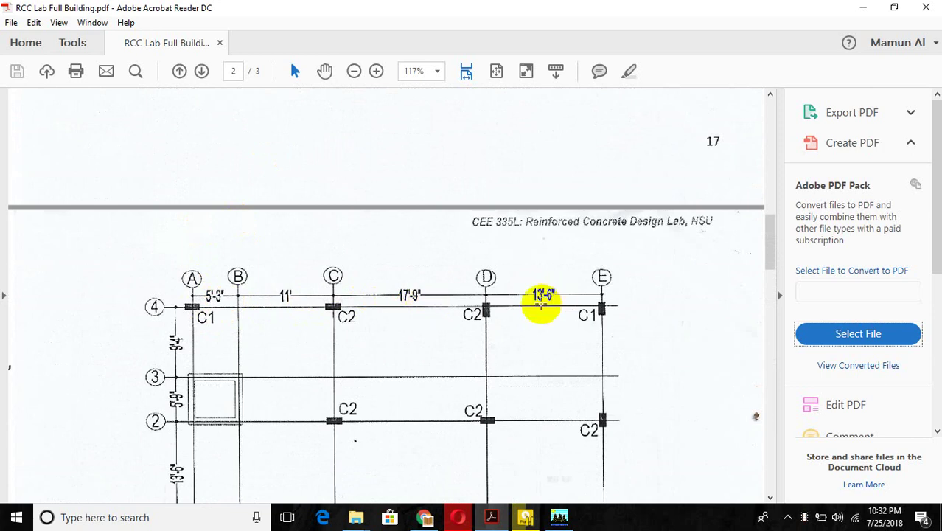
scroll(583, 298, "down", 1)
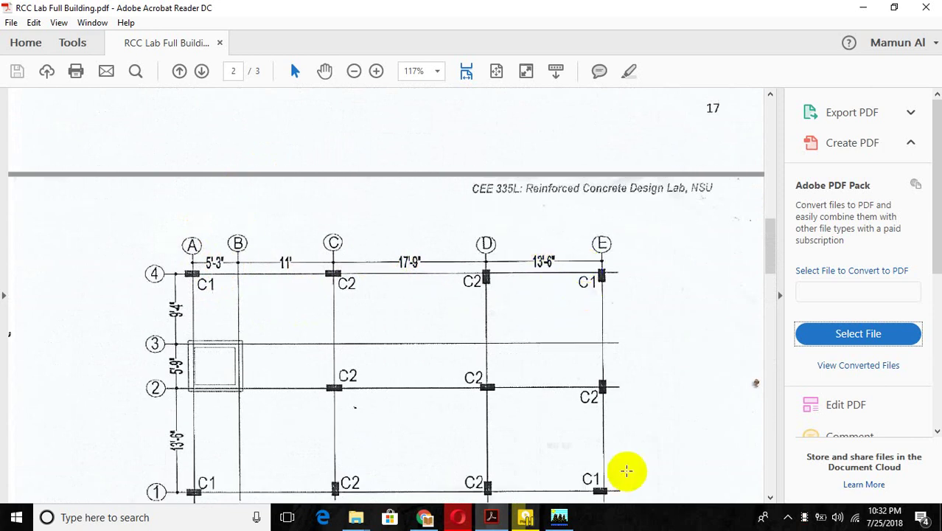
scroll(610, 448, "down", 1)
Set the X grid spacings for grids A and B to 5.25 and 11 ft.
left_click(558, 517)
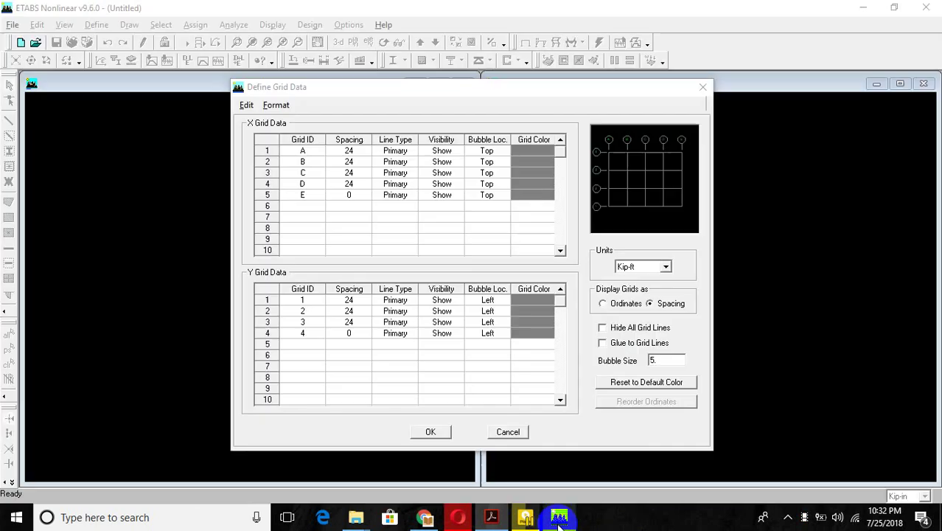
left_click(349, 152)
type("5'3\"")
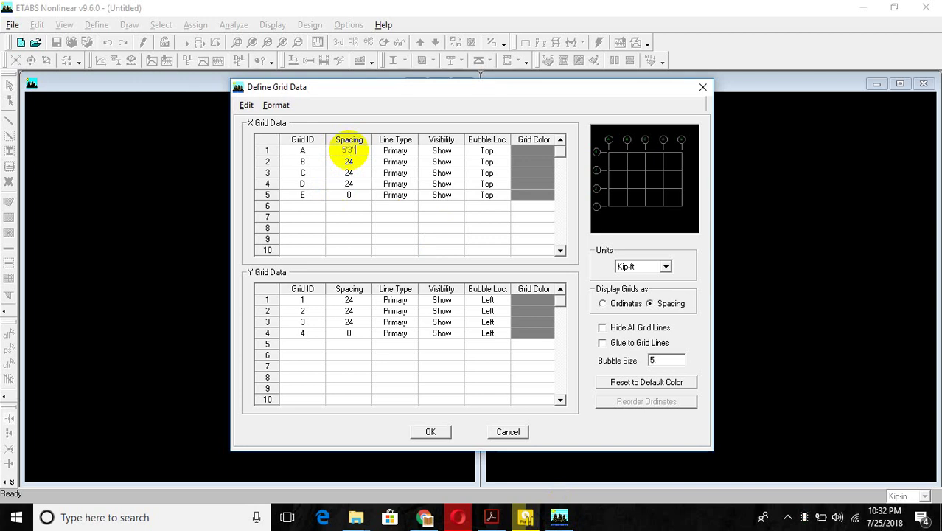
type("0")
type("3")
left_click(356, 167)
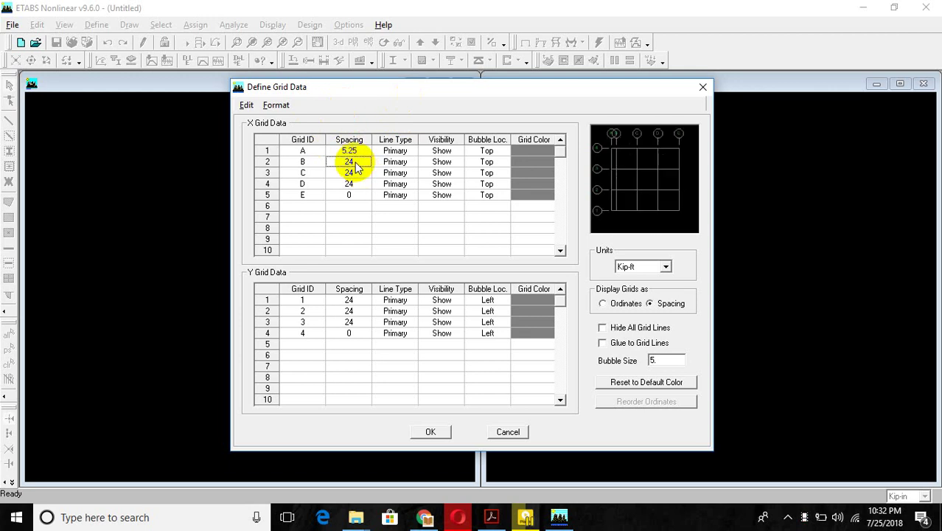
type("11'")
left_click(346, 175)
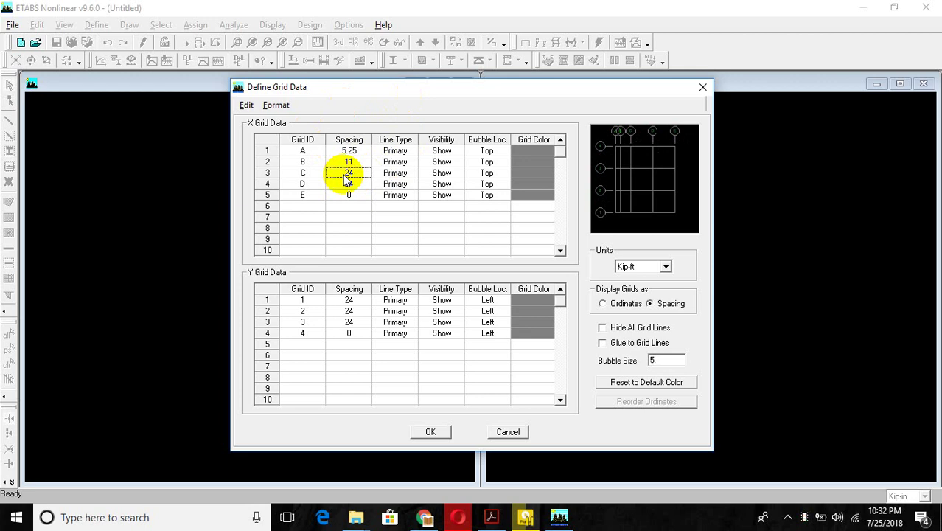
Set the X grid spacings for grids C and D to 17'9" and 13.5 ft.
left_click(345, 177)
type("17'")
type("9\"")
key("Return")
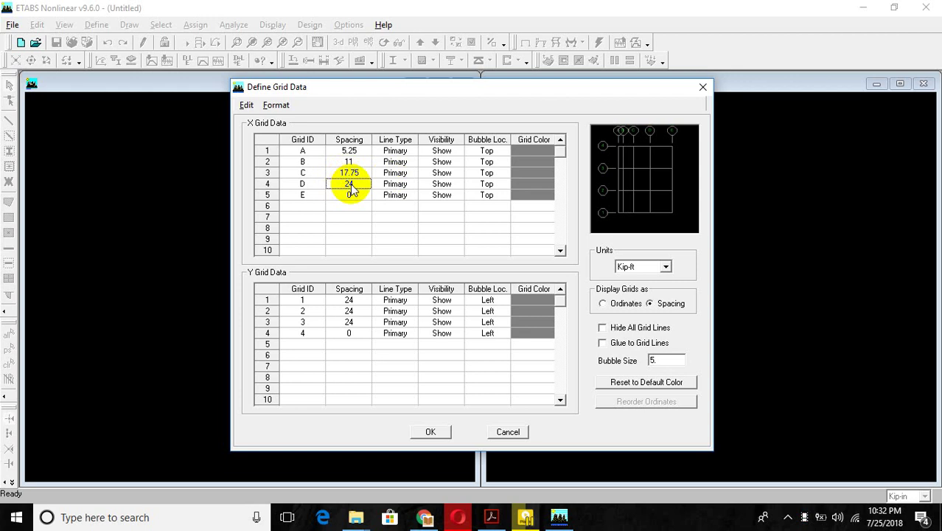
left_click(352, 185)
type("13")
type(".5")
key("Return")
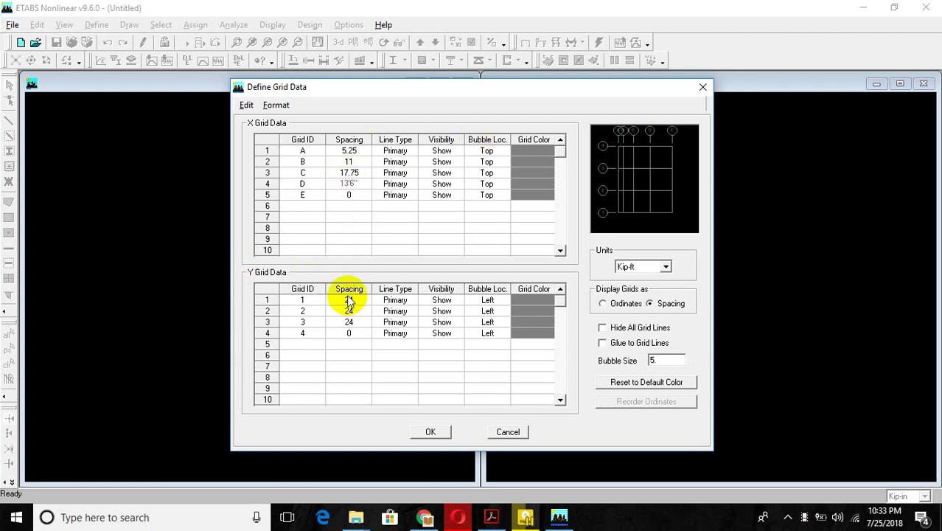
left_click(349, 300)
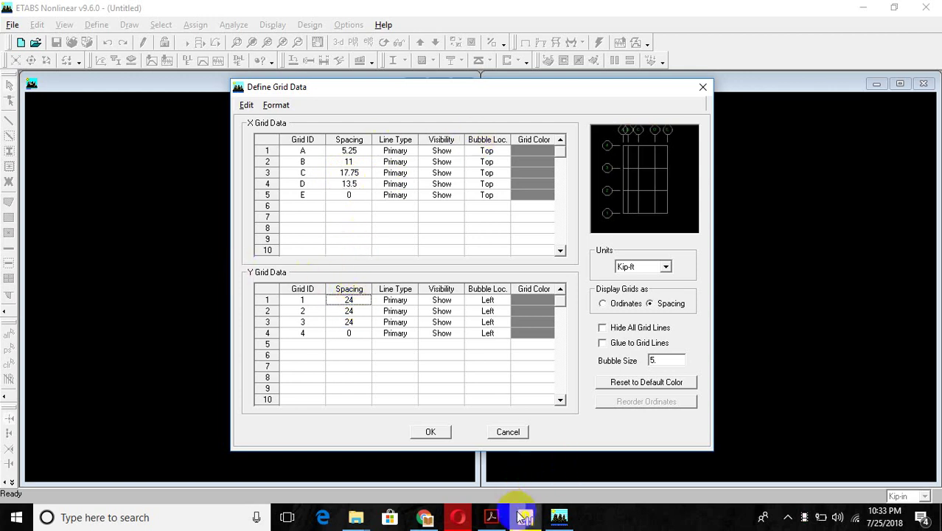
Enter Y grid spacings 13'6", 5'9" and 9'4" in rows 1–3 and accept the grid.
left_click(490, 516)
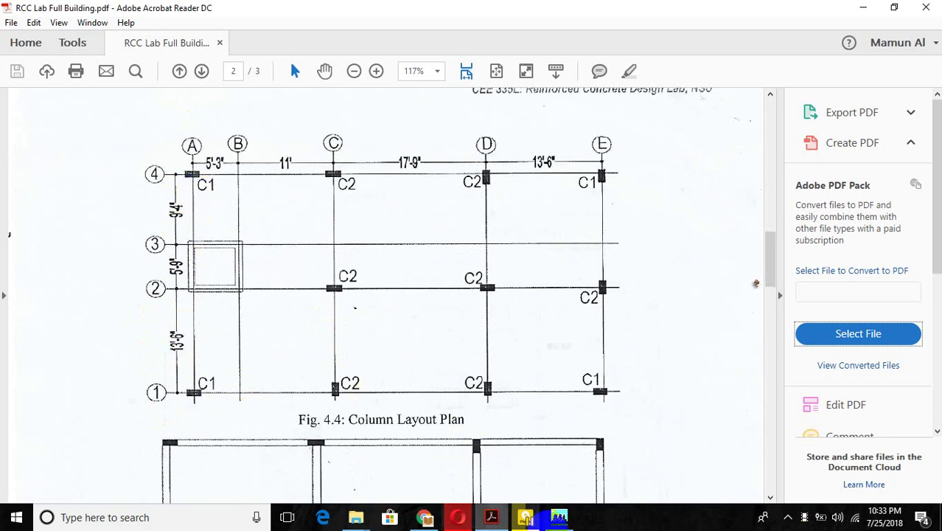
left_click(559, 517)
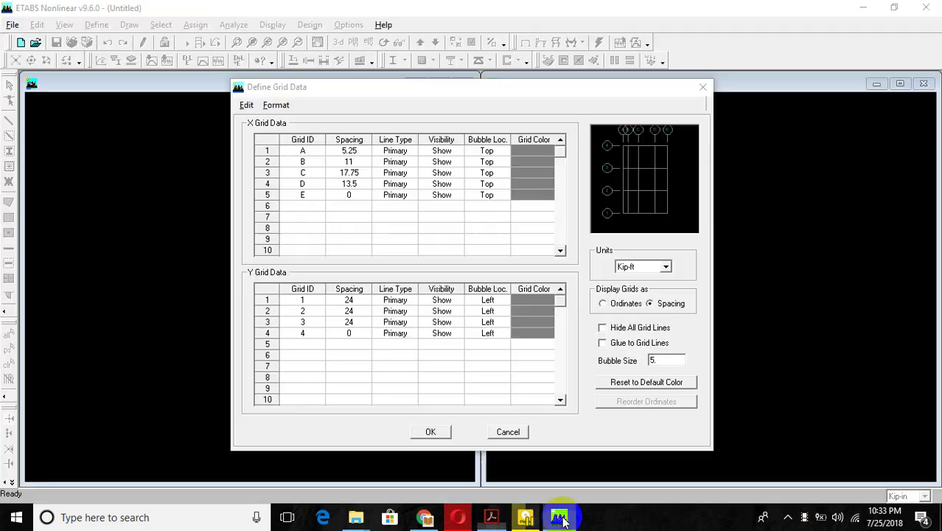
left_click(355, 301)
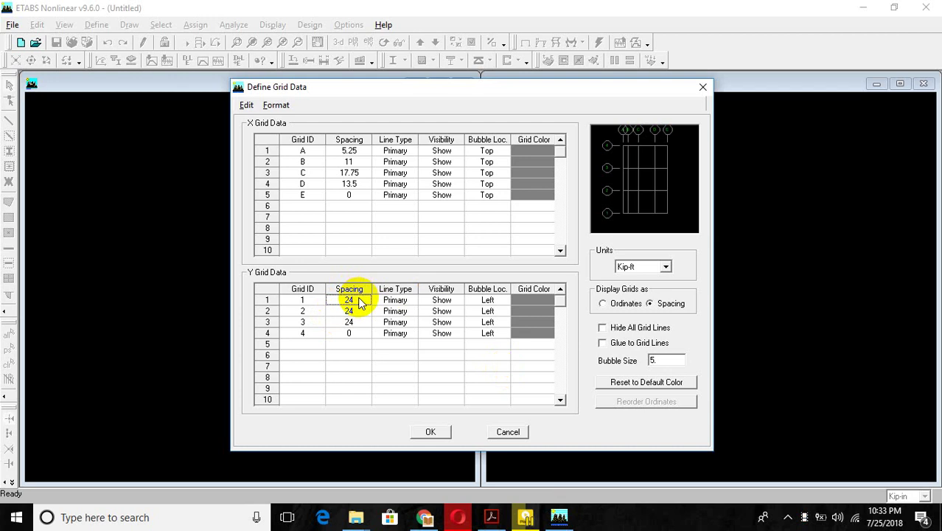
type("13")
type("'6")
type("\"")
left_click(356, 315)
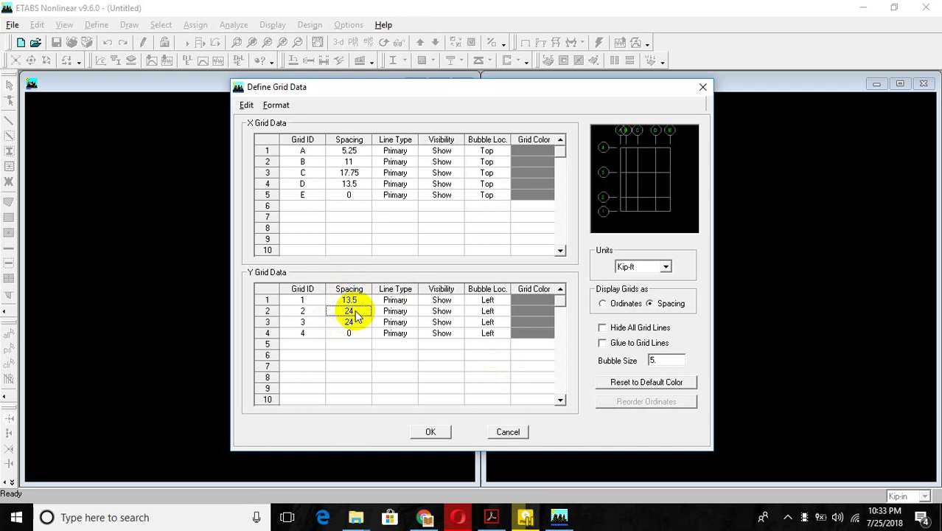
type("5'")
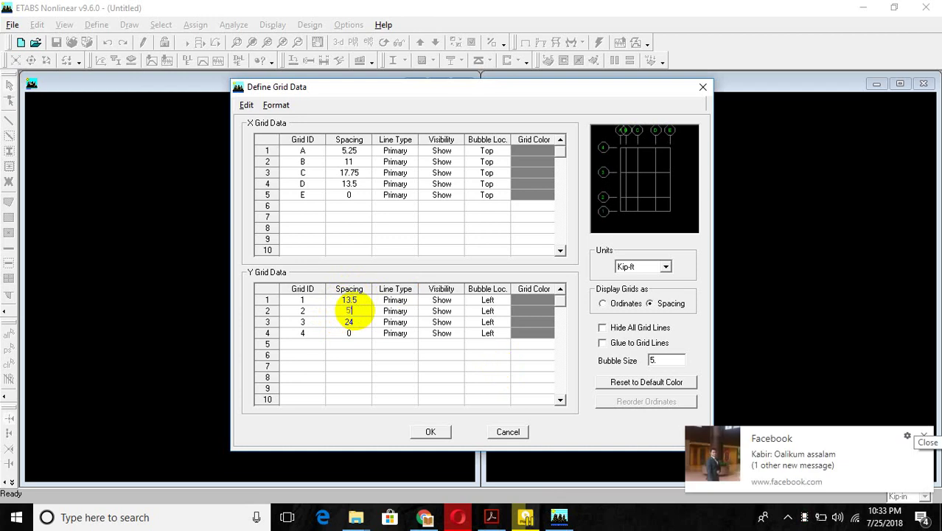
type("9\"")
left_click(923, 437)
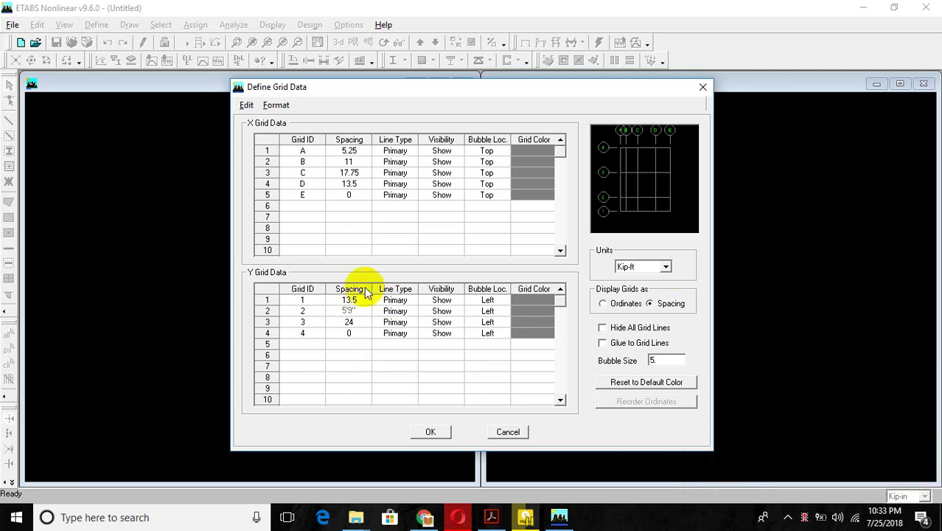
left_click(360, 324)
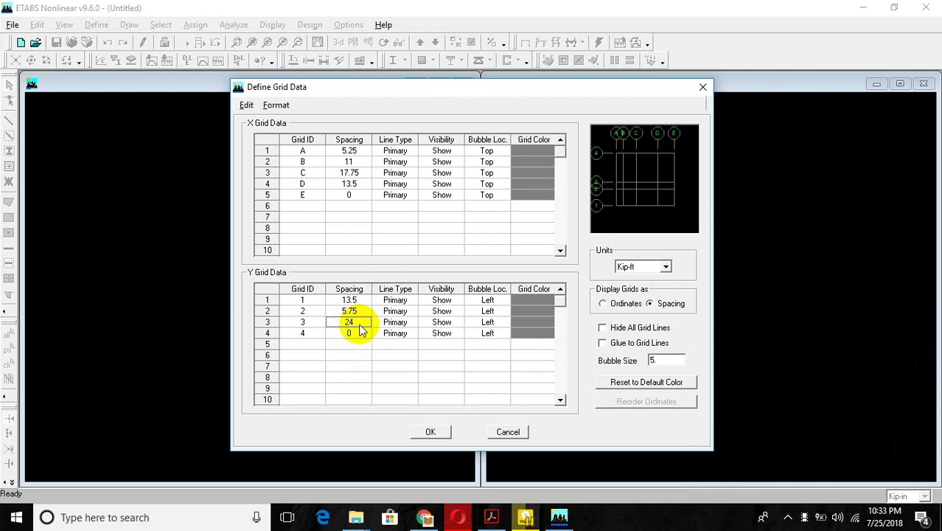
type("9'")
type("4")
type("'")
left_click(434, 431)
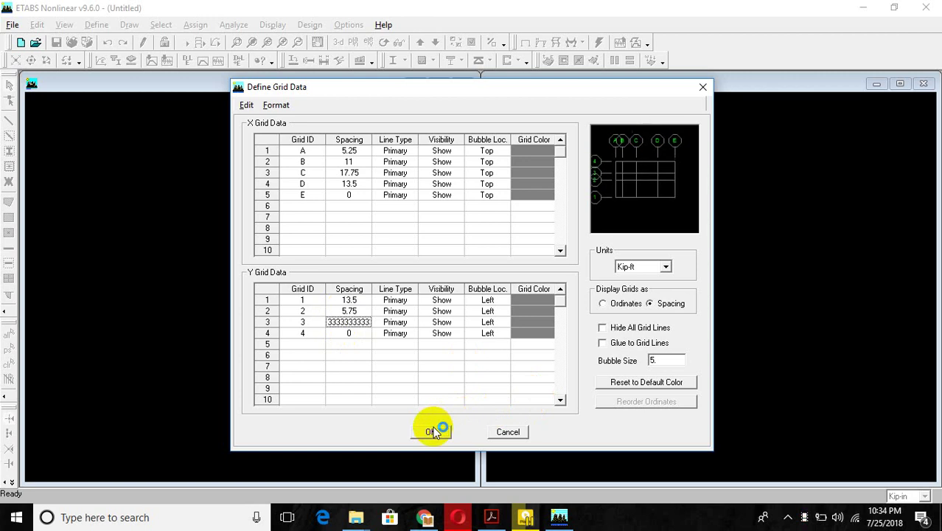
left_click(435, 431)
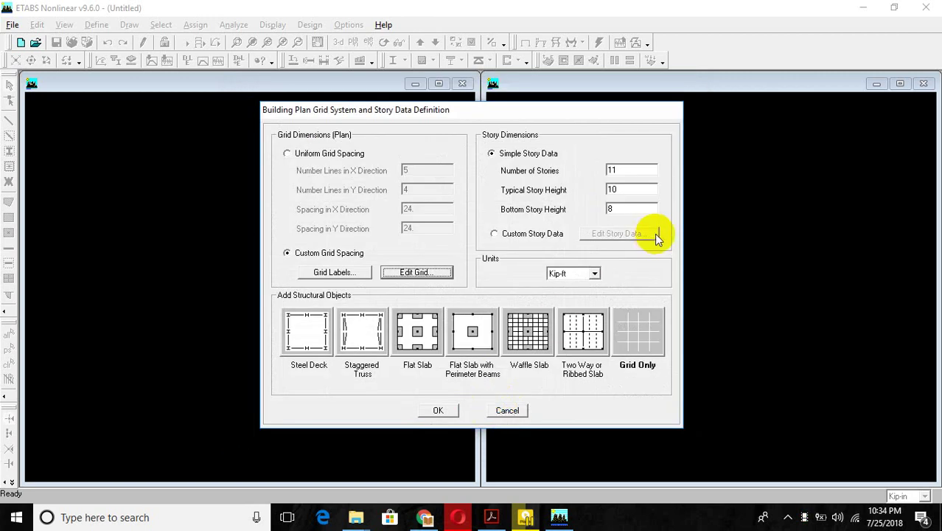
Switch to custom story data and rename STORY11 to OHWT with an 8 ft height.
left_click(494, 233)
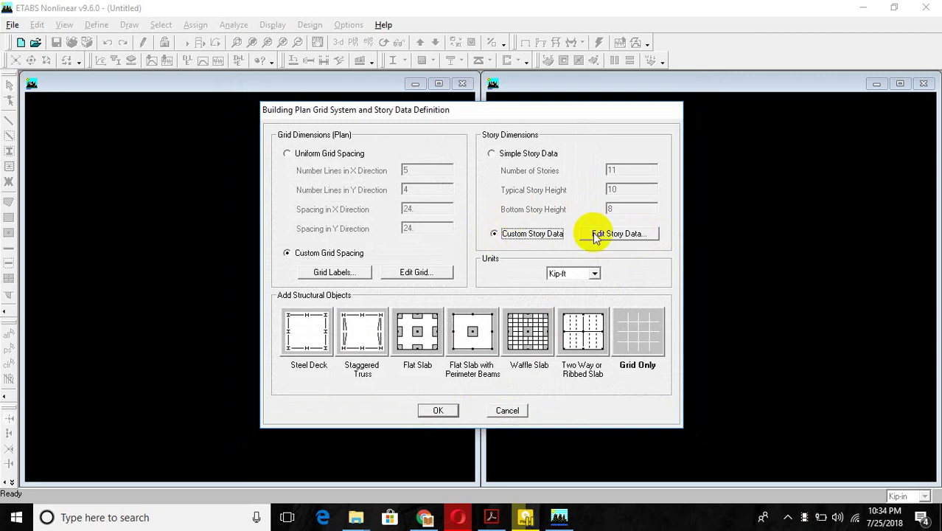
left_click(623, 233)
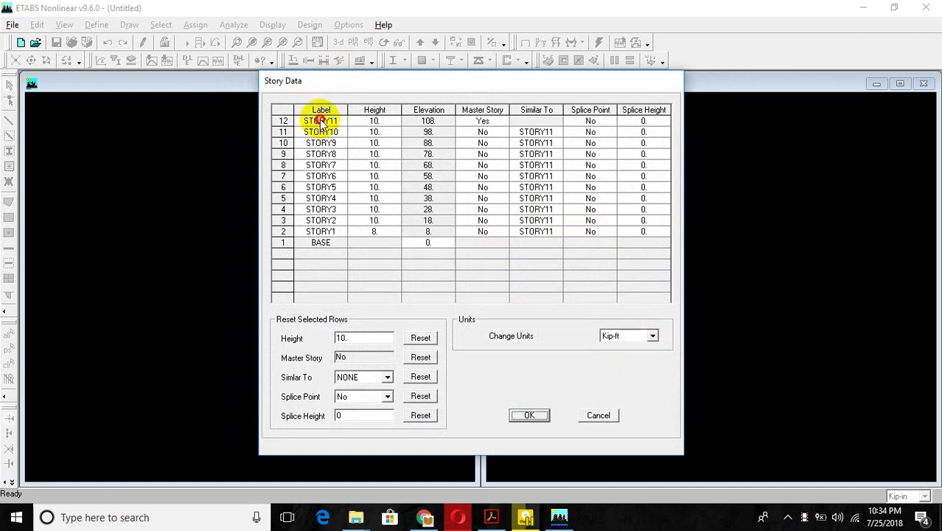
left_click(321, 120)
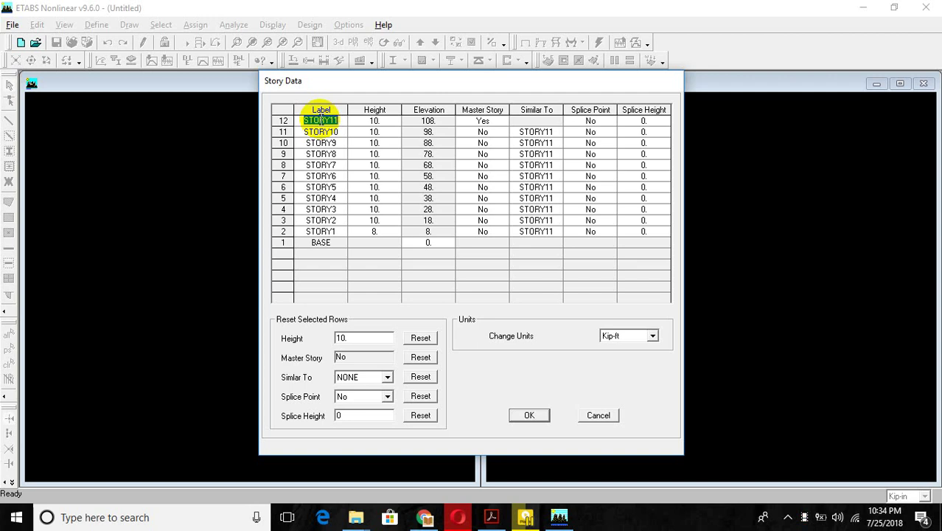
type("01")
type("W")
type("T")
left_click(373, 120)
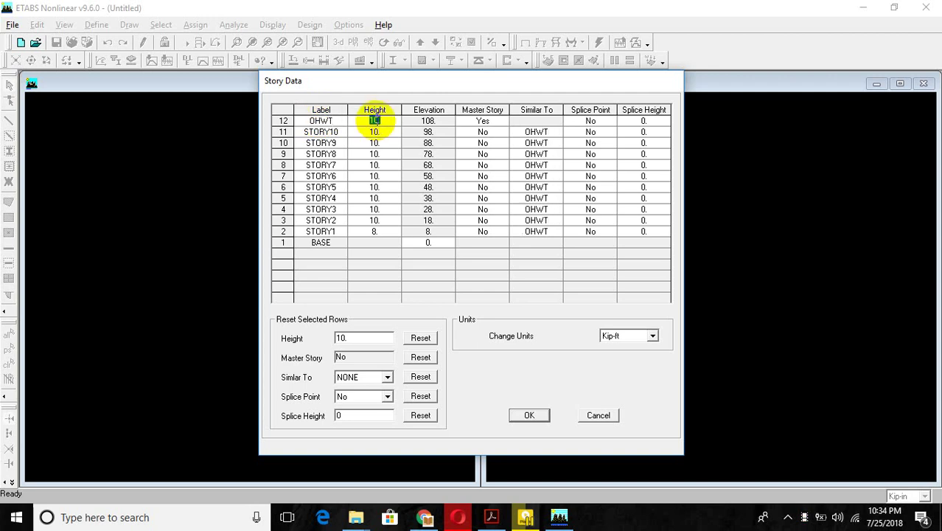
type("8")
left_click(321, 131)
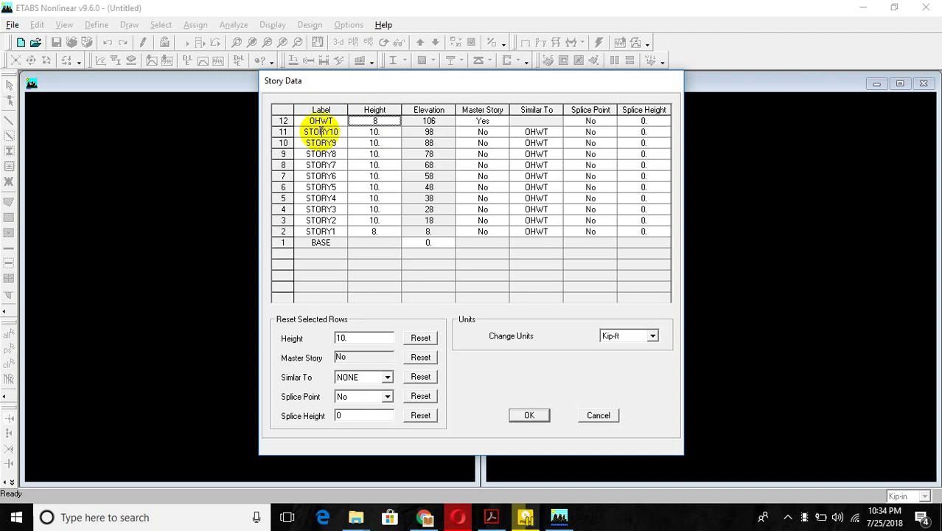
Rename STORY10 to ROOF and STORY1 to GF/GB.
type("RO")
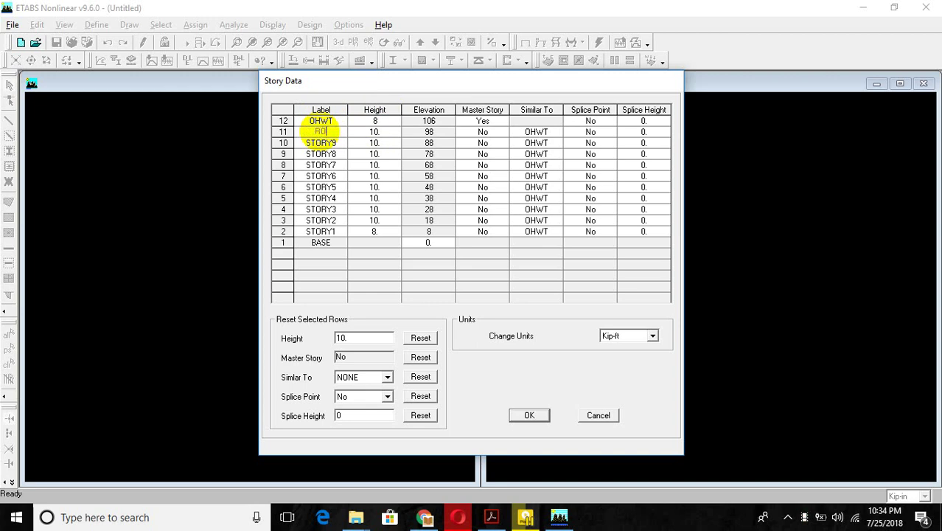
type("OF")
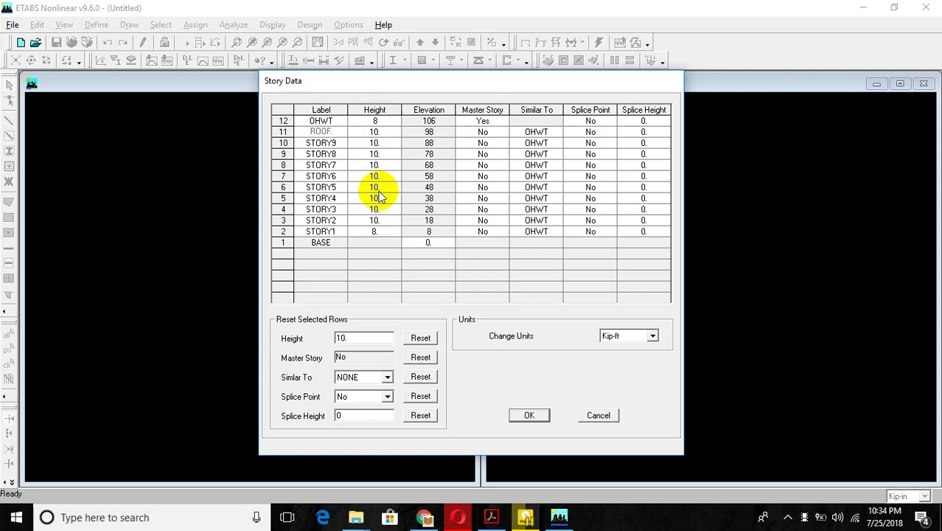
left_click(327, 231)
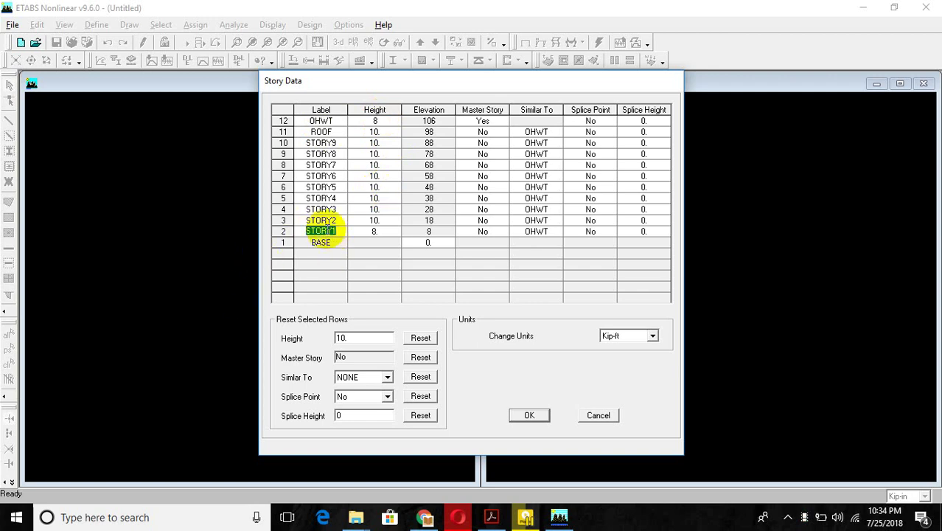
type("GF")
type("/G")
type("B")
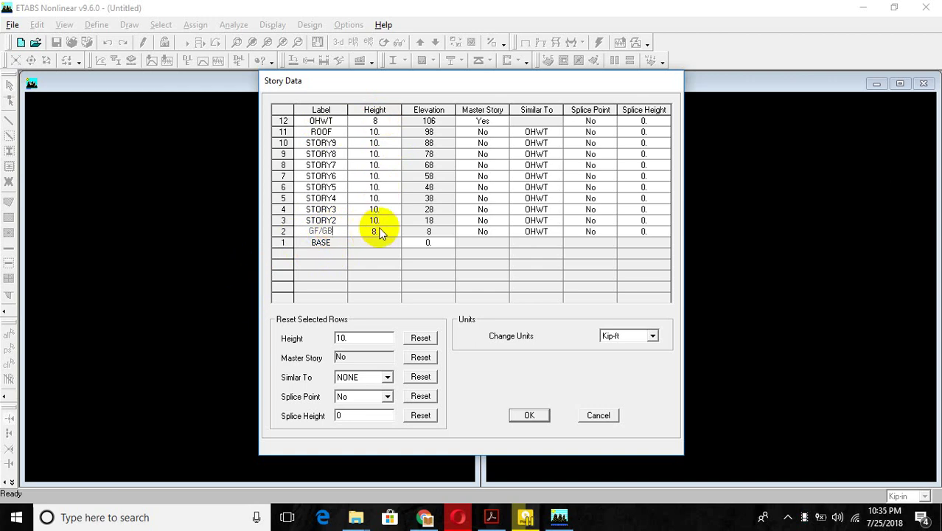
Set the BASE elevation to -8.
left_click(427, 242)
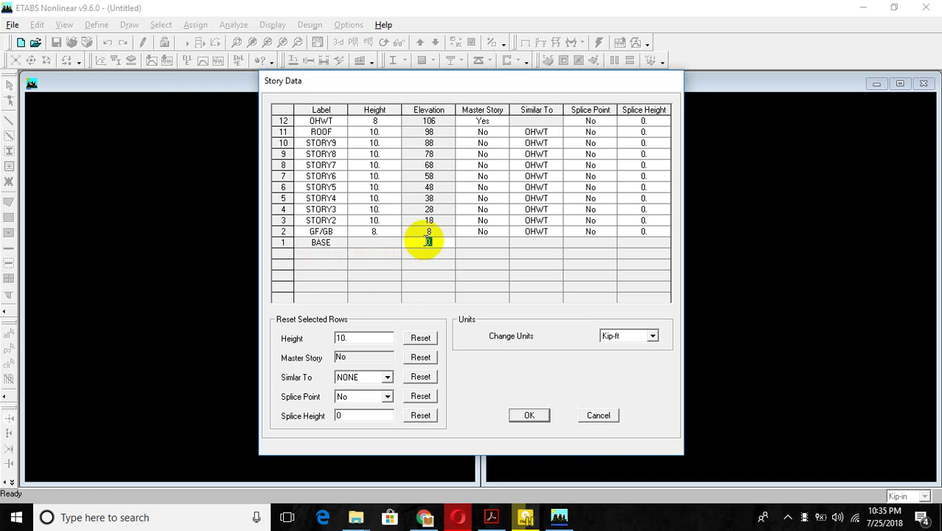
left_click(428, 242)
type("-8")
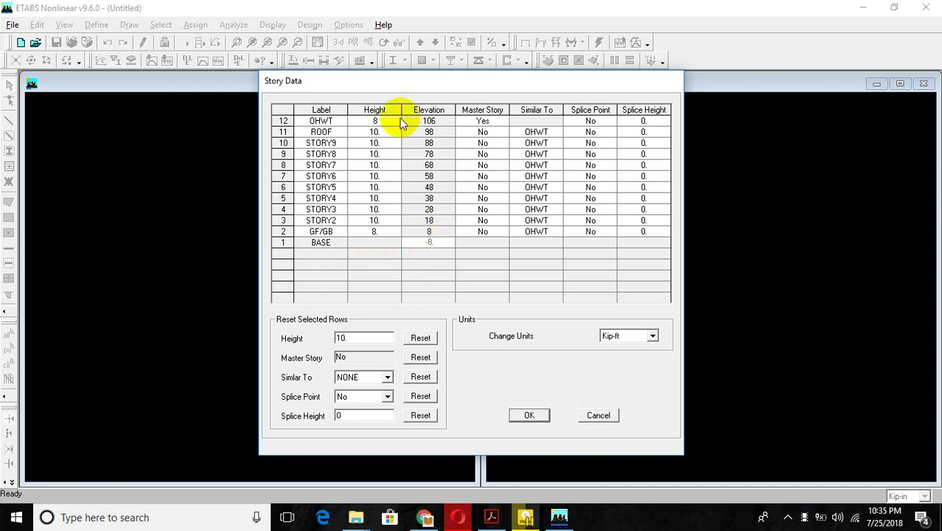
left_click(482, 120)
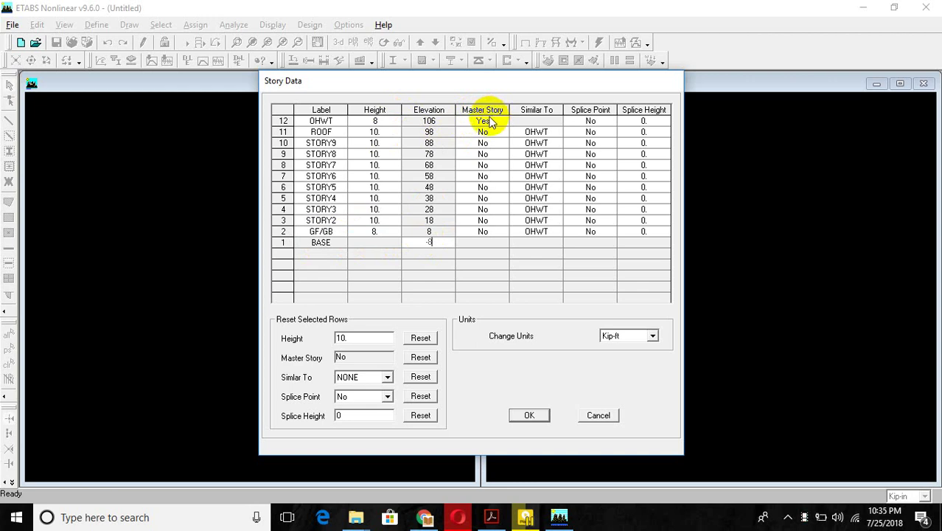
Change OHWT's Master Story to No and STORY2's Master Story to Yes.
left_click(491, 122)
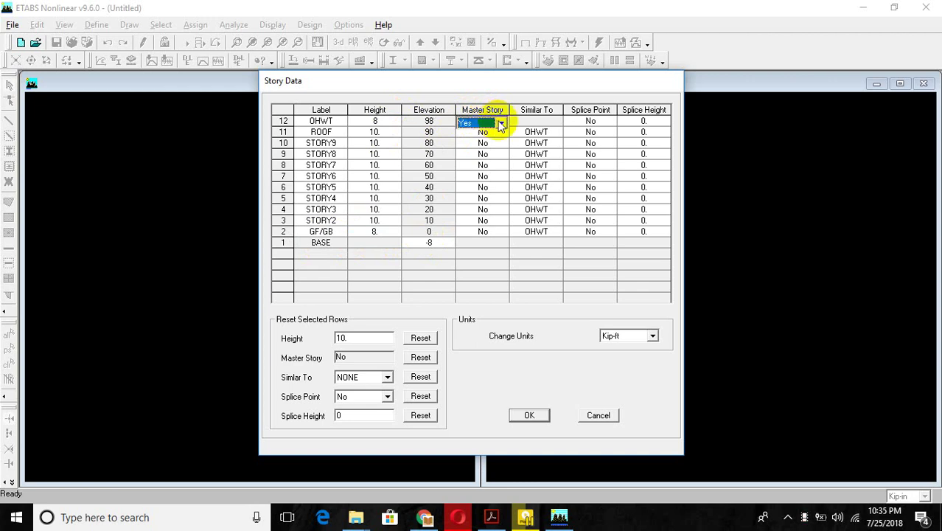
left_click(502, 124)
left_click(487, 136)
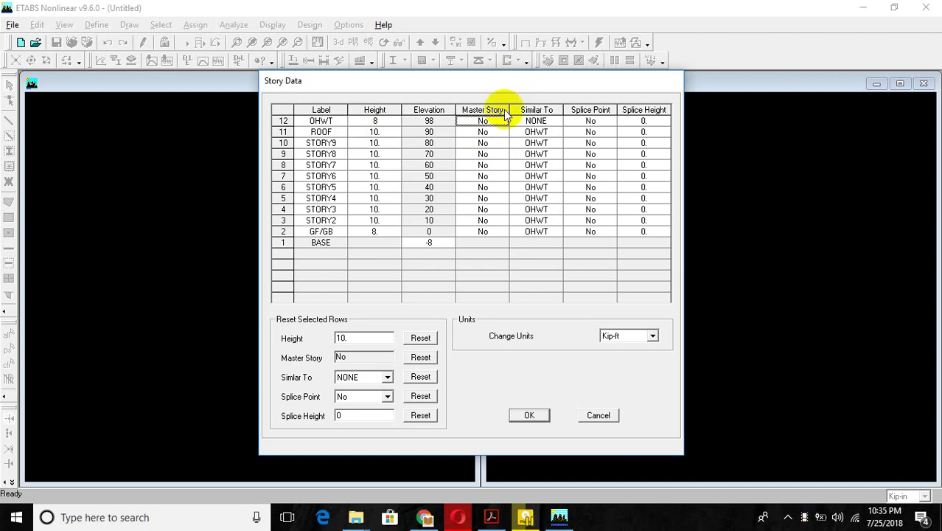
double_click(487, 221)
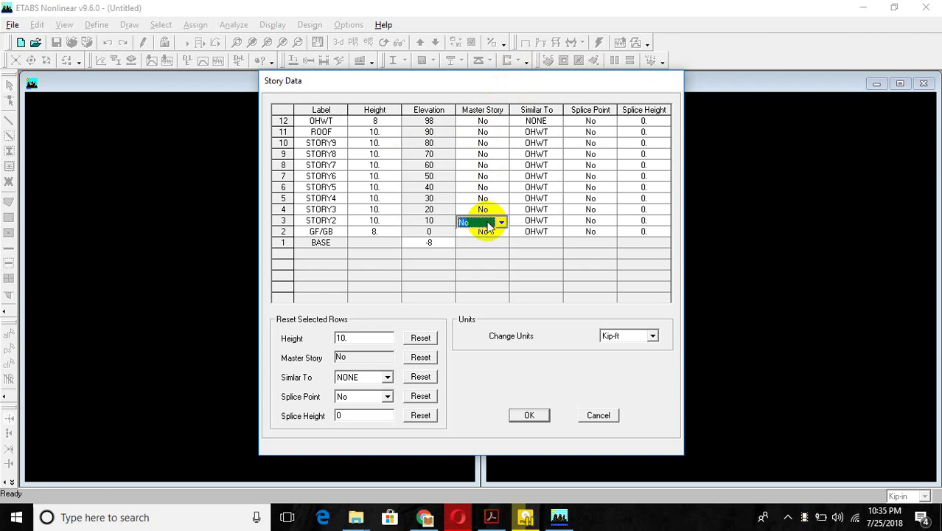
left_click(501, 222)
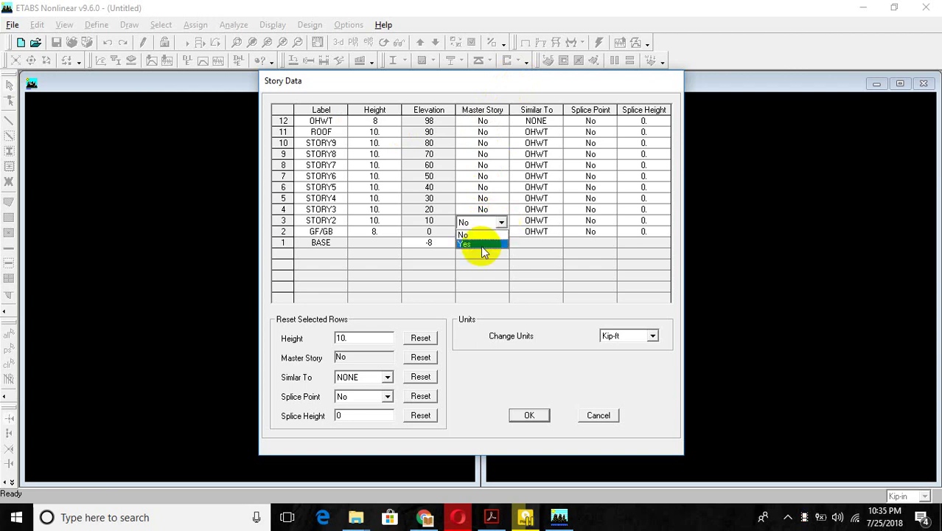
left_click(480, 245)
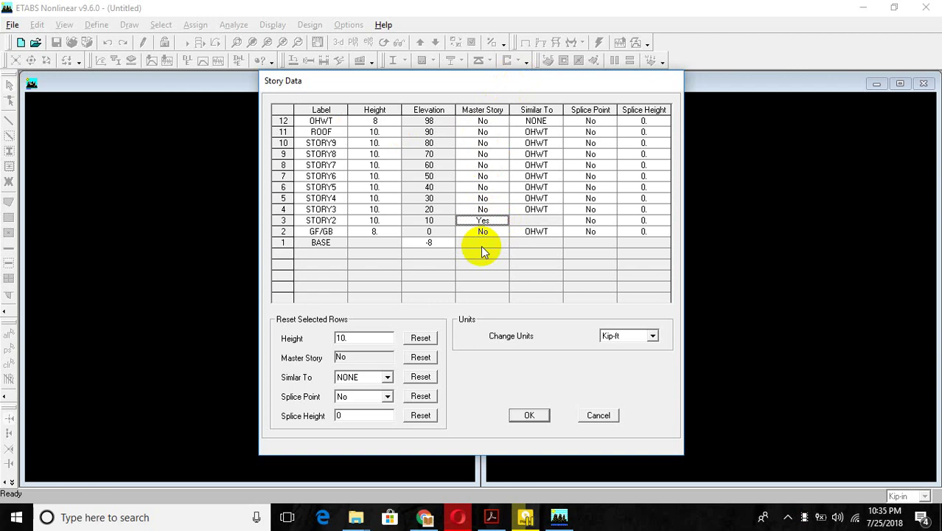
Set Similar To to NONE for the ROOF and GF/GB stories.
left_click(537, 133)
left_click(558, 133)
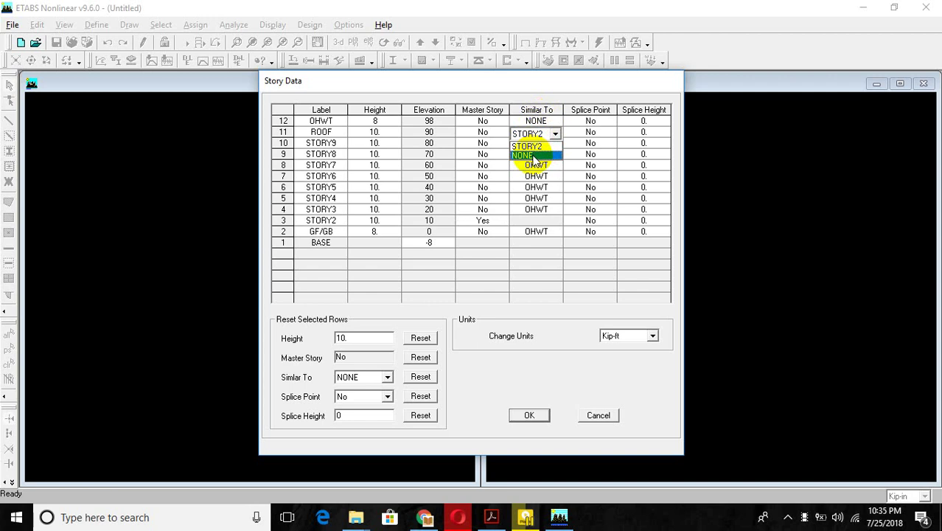
left_click(536, 153)
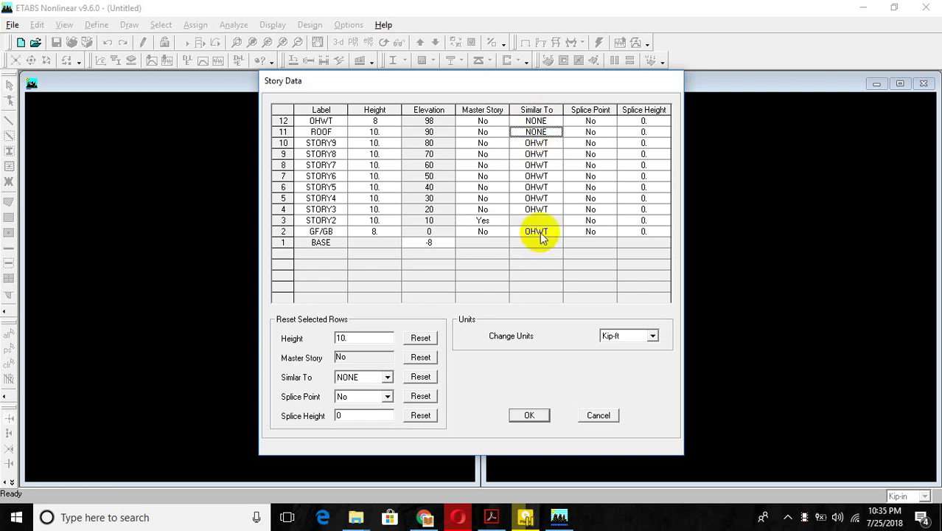
left_click(540, 235)
left_click(556, 233)
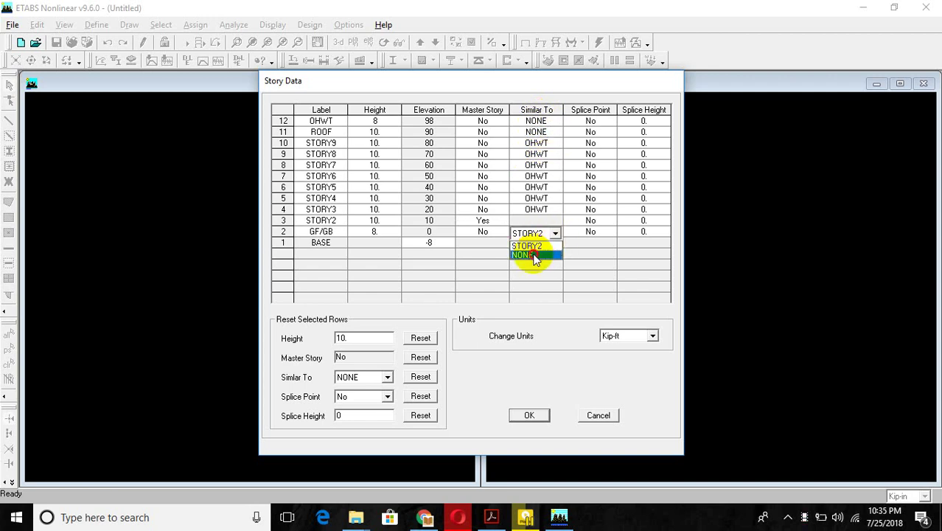
left_click(535, 256)
Make STORY3 through STORY9 similar to STORY2, keeping ROOF at NONE.
left_click(532, 211)
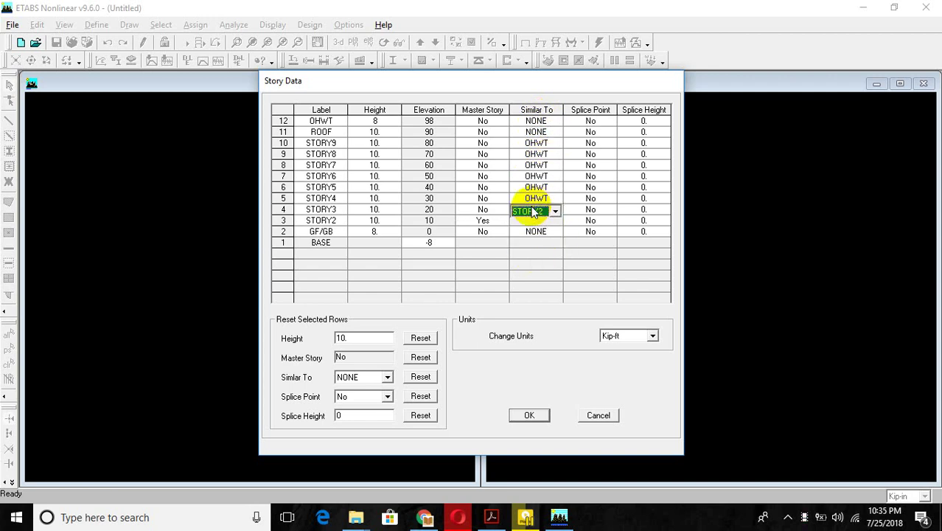
left_click(529, 189)
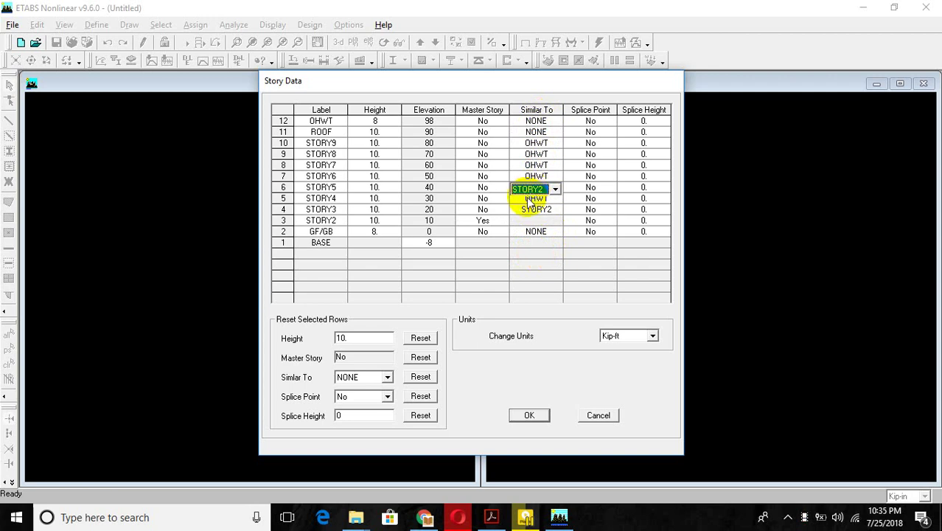
left_click(529, 199)
left_click(525, 175)
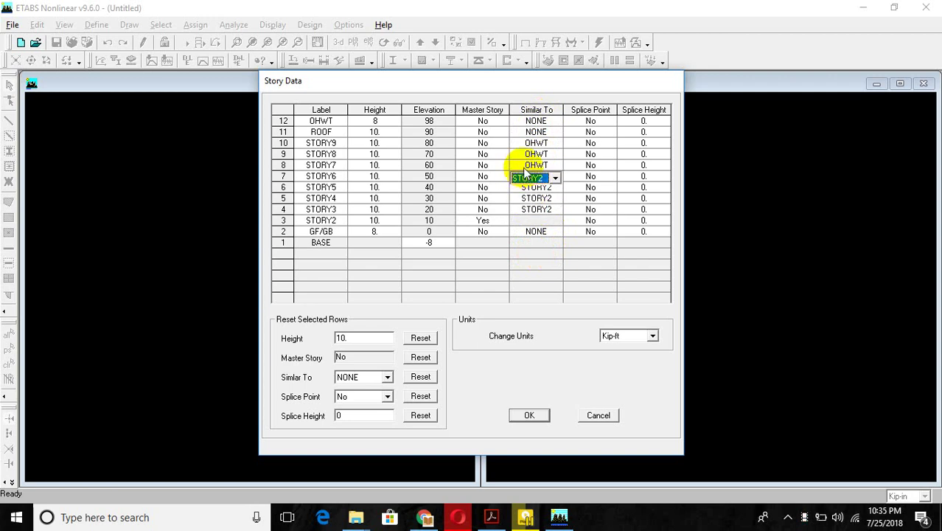
left_click(525, 164)
left_click(526, 154)
left_click(526, 133)
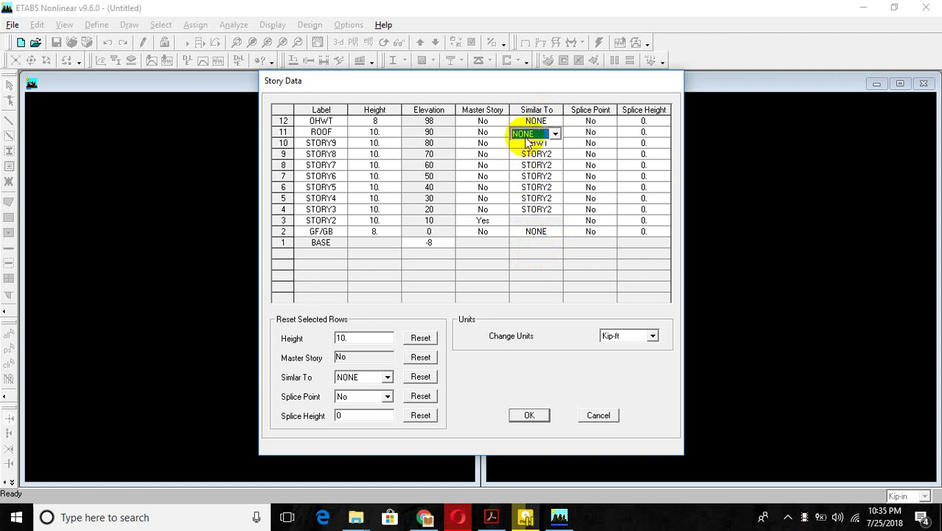
left_click(530, 135)
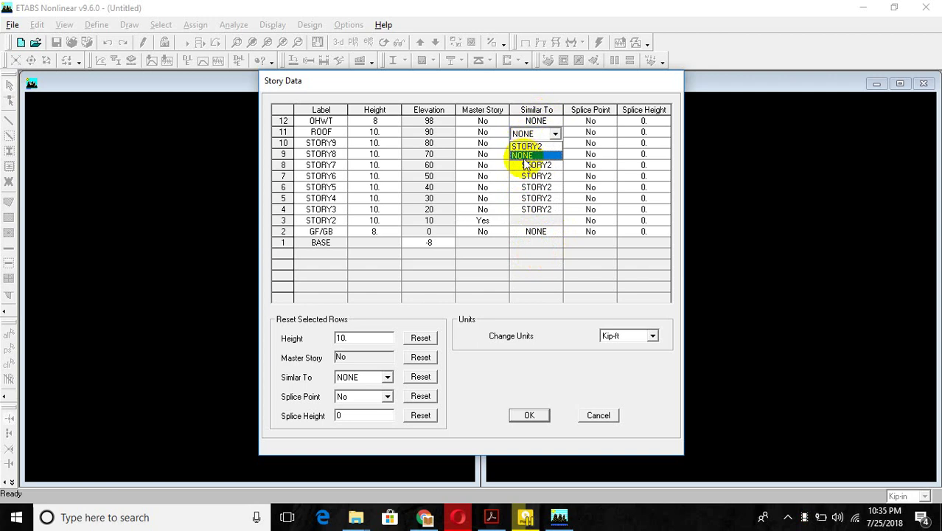
left_click(523, 156)
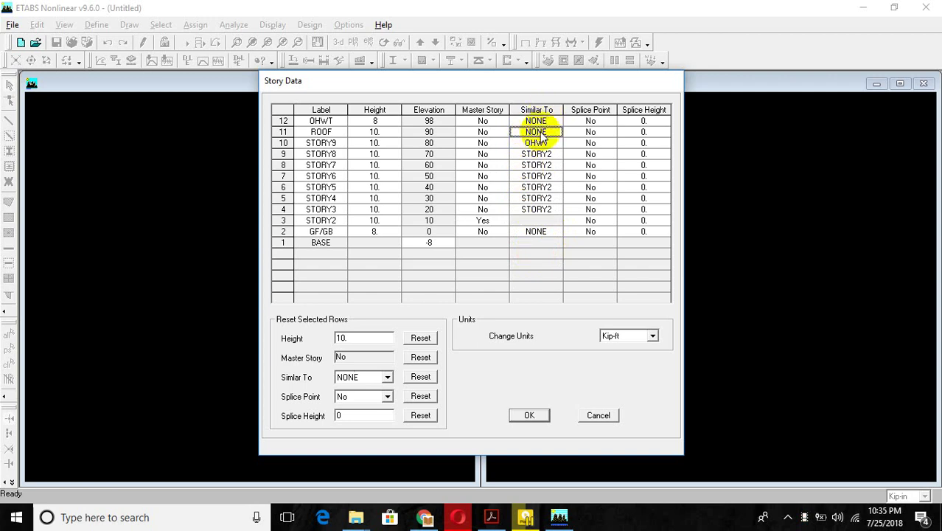
left_click(520, 147)
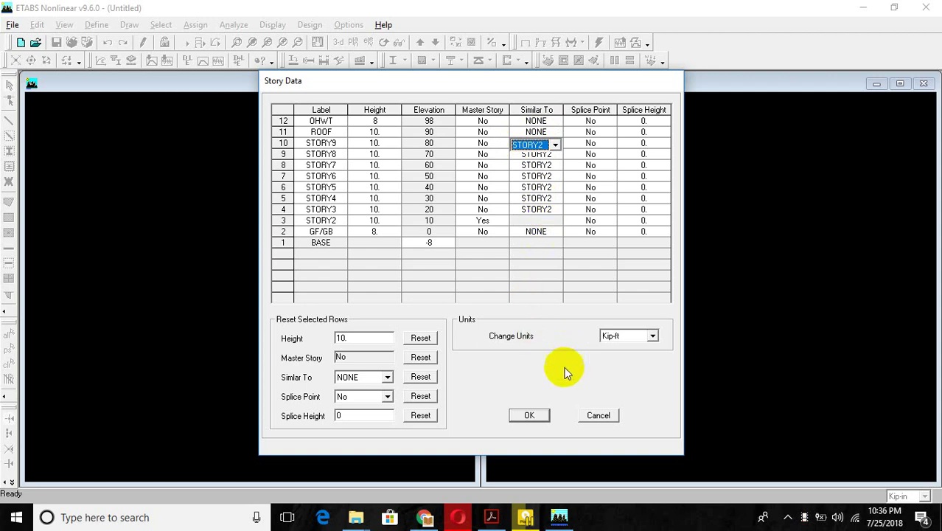
Accept the story data and generate a Grid Only model in plan and 3-D views.
left_click(530, 415)
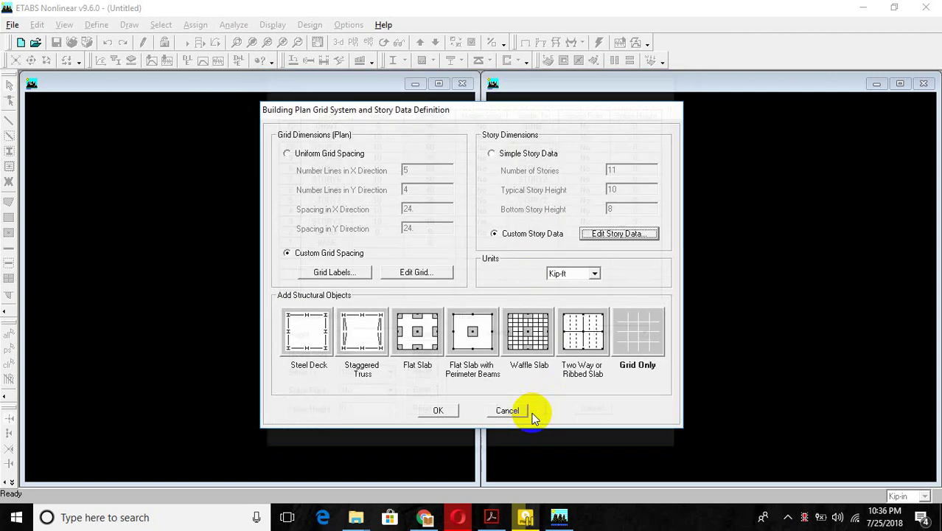
left_click(638, 338)
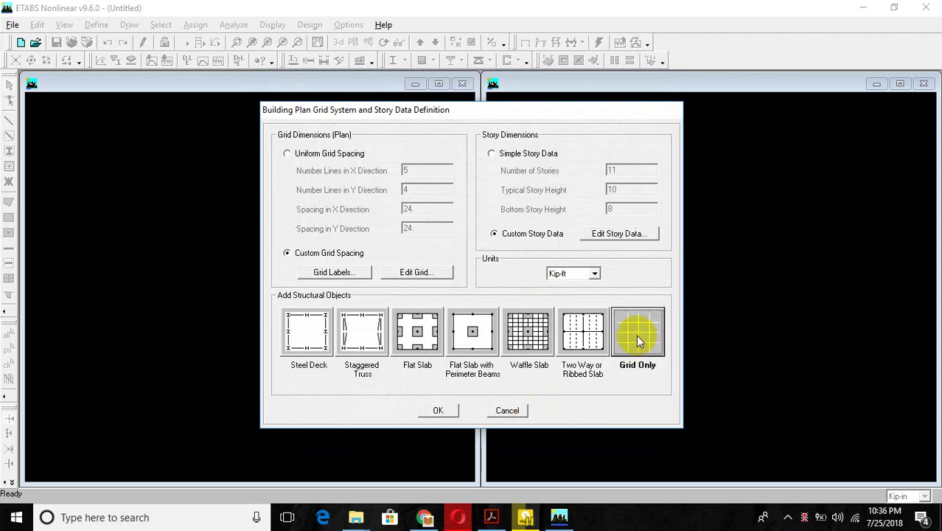
left_click(431, 411)
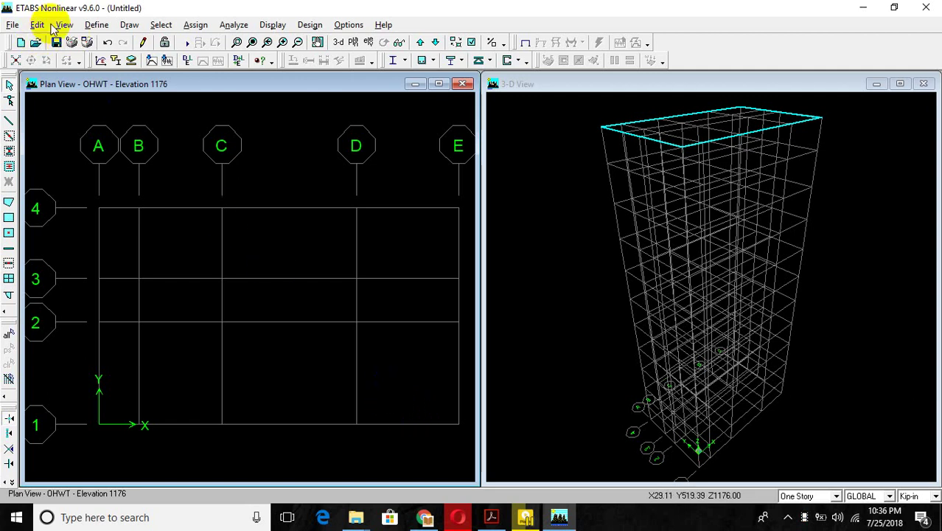
In Define Materials, rename the CONC material to CONC4.
left_click(89, 25)
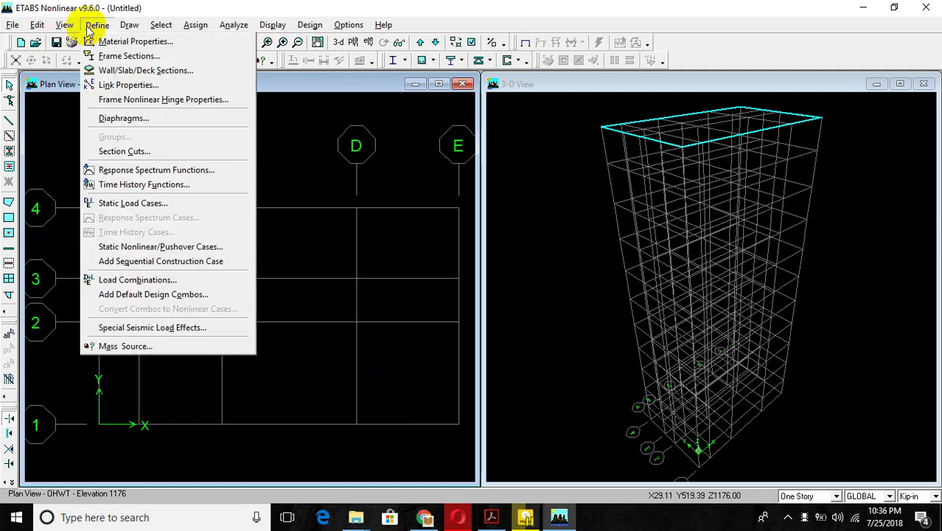
left_click(129, 42)
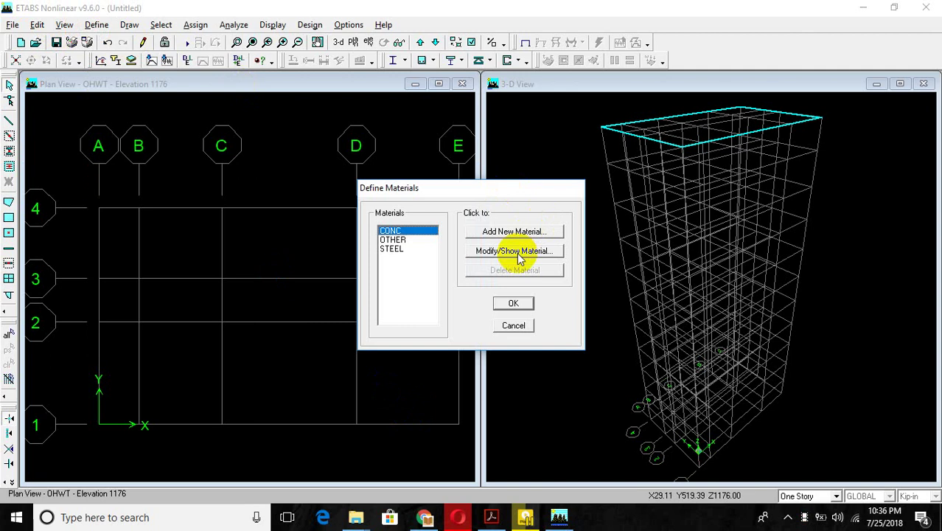
left_click(536, 251)
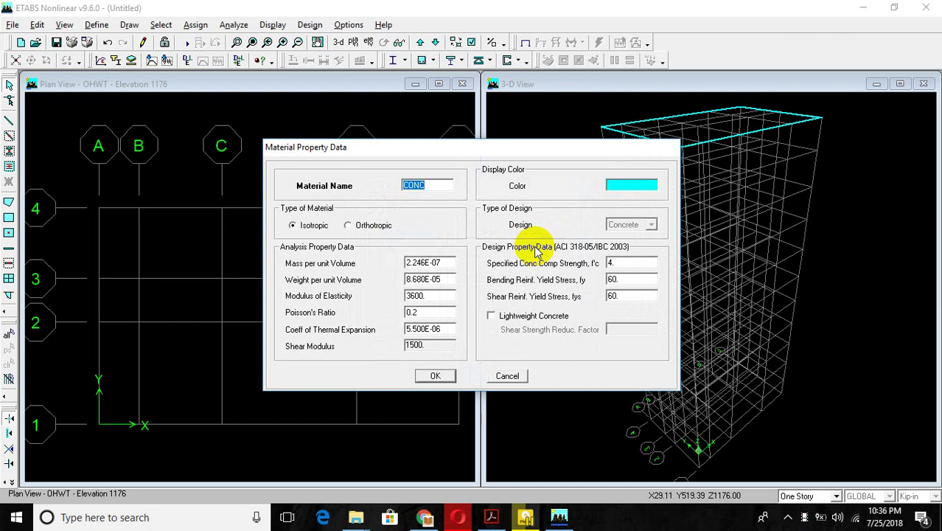
left_click(440, 185)
type("4")
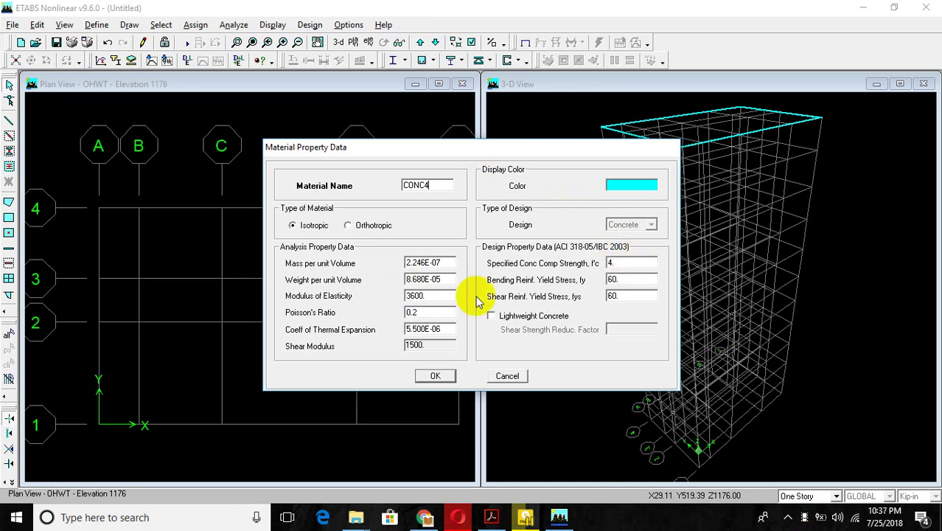
left_click(442, 377)
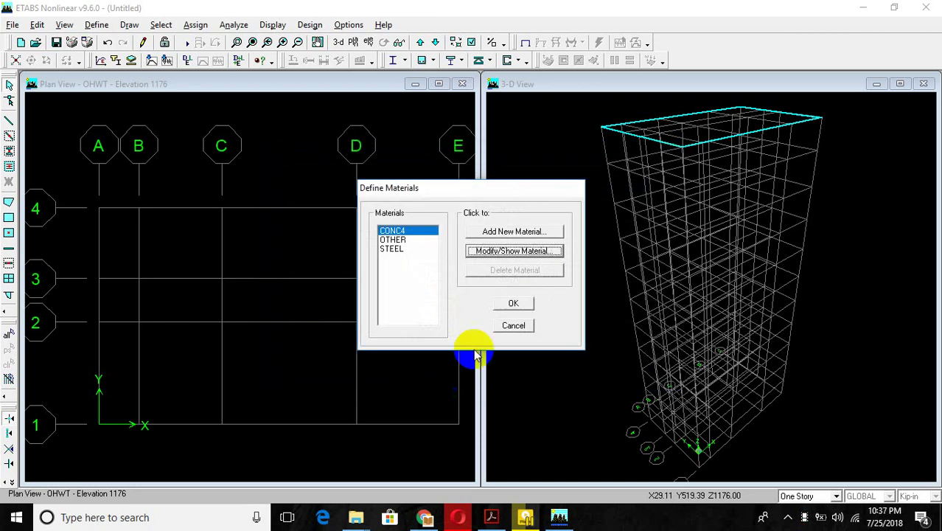
Add concrete material CONC3 with f'c 3 and modulus of elasticity 3122, then close Define Materials.
left_click(508, 233)
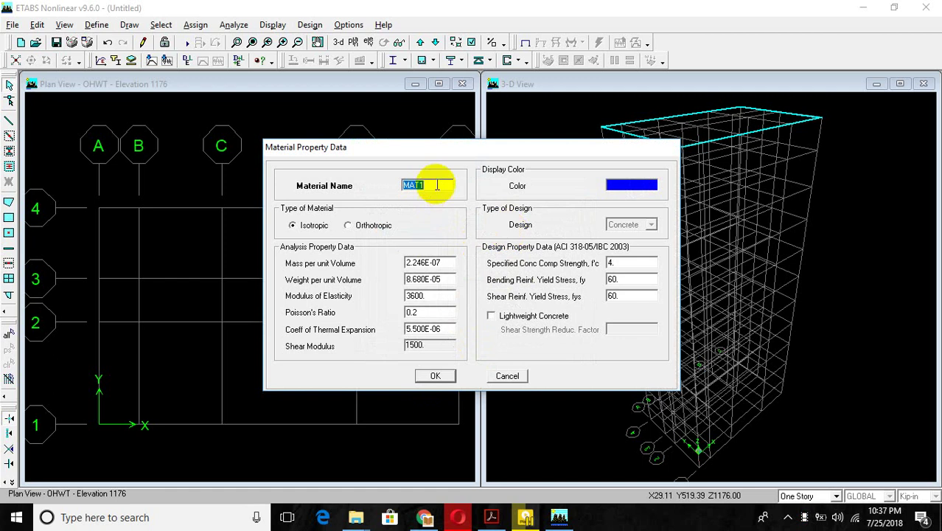
type("CONC3")
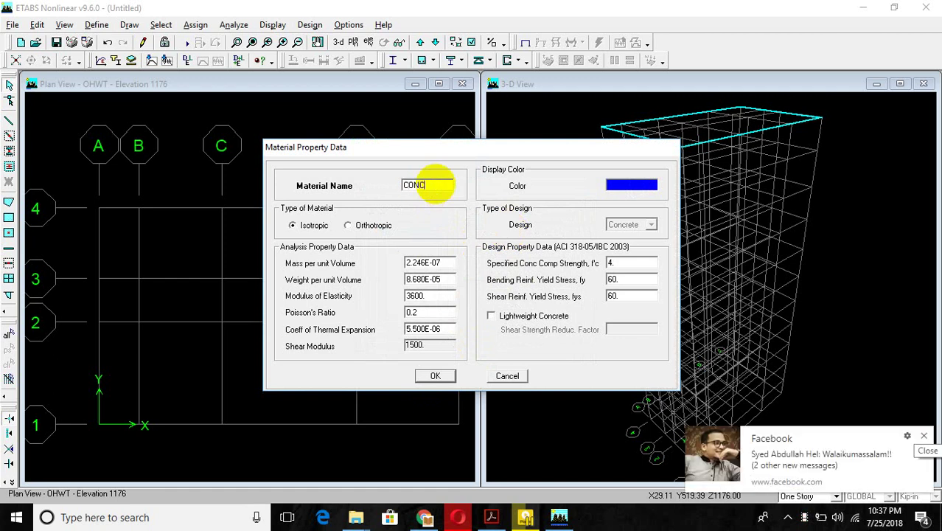
left_click(922, 437)
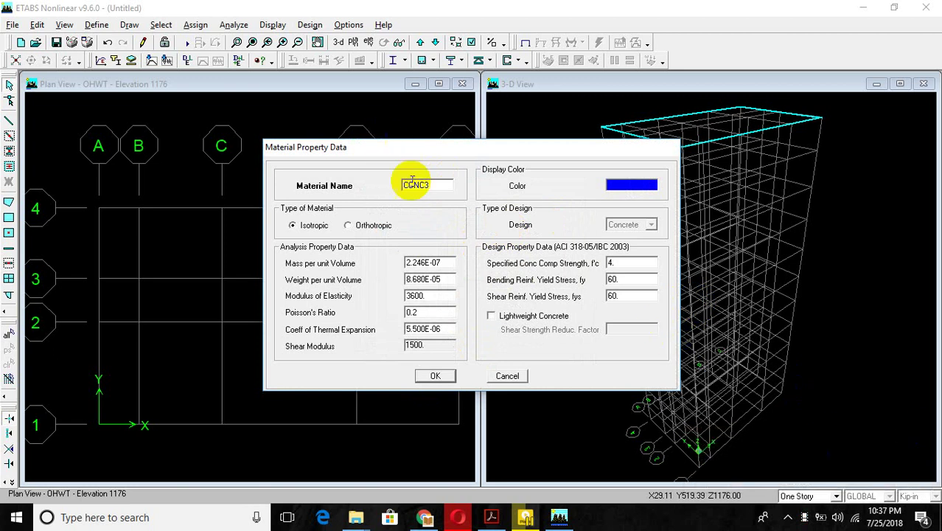
double_click(623, 262)
type("3")
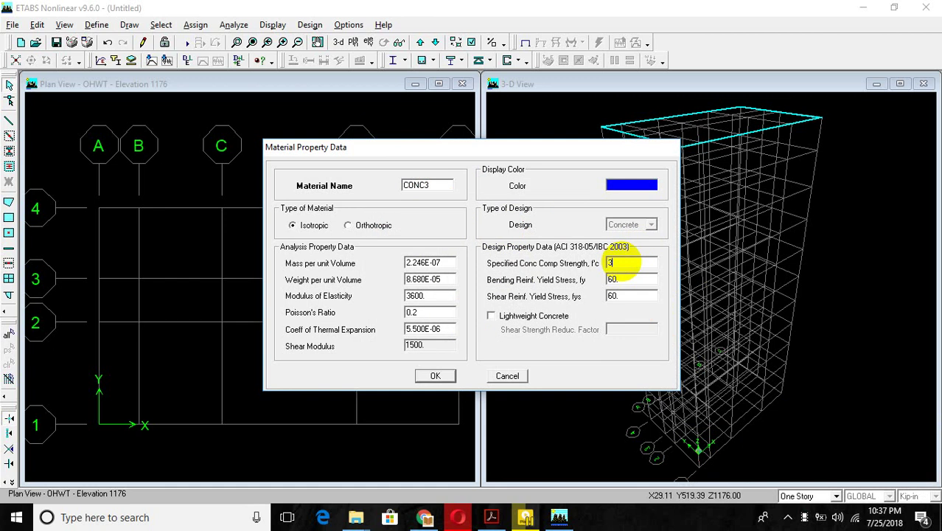
double_click(427, 292)
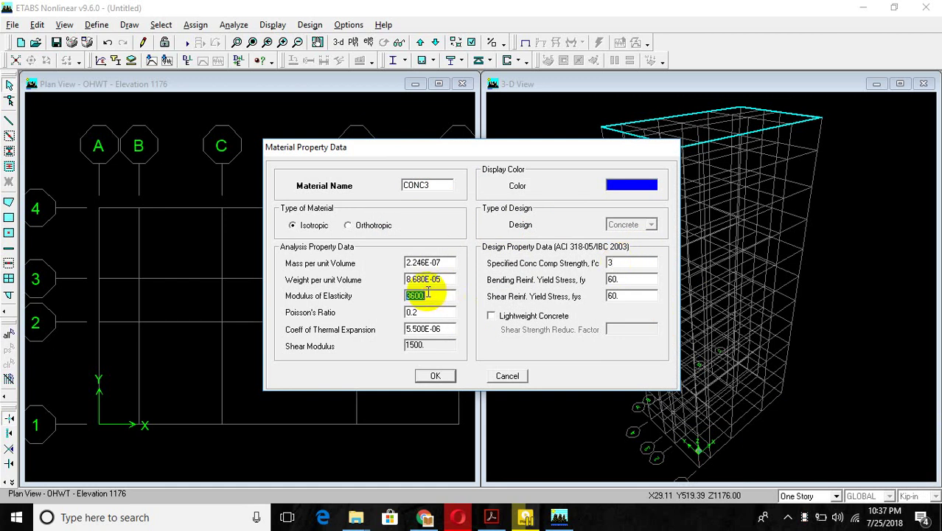
type("31")
type("22")
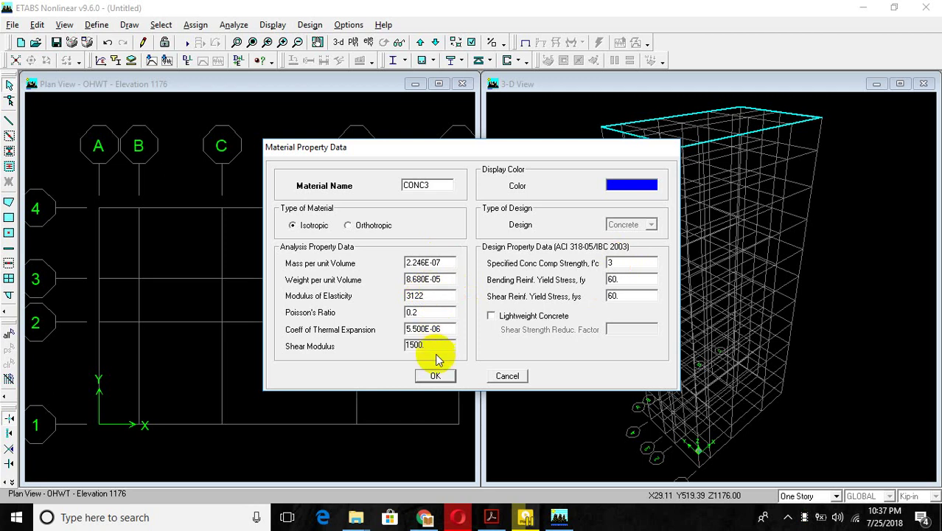
left_click(436, 377)
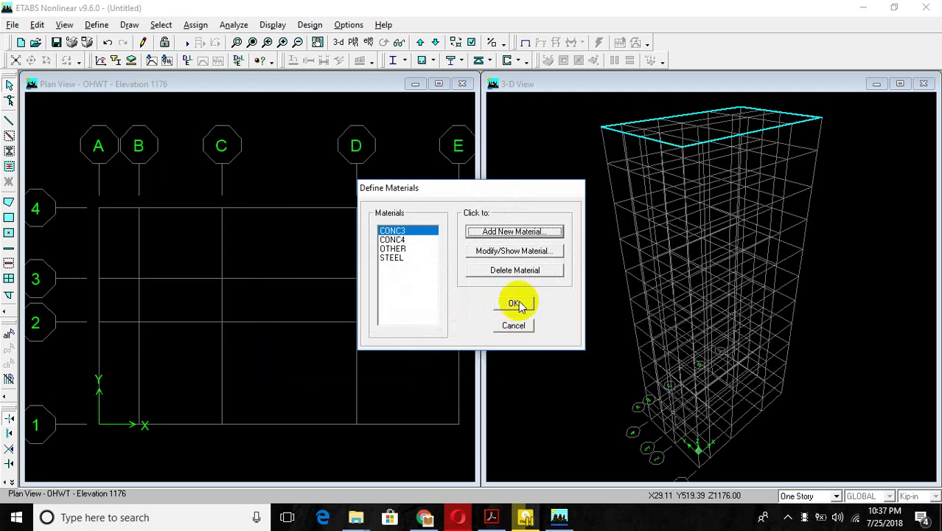
left_click(518, 305)
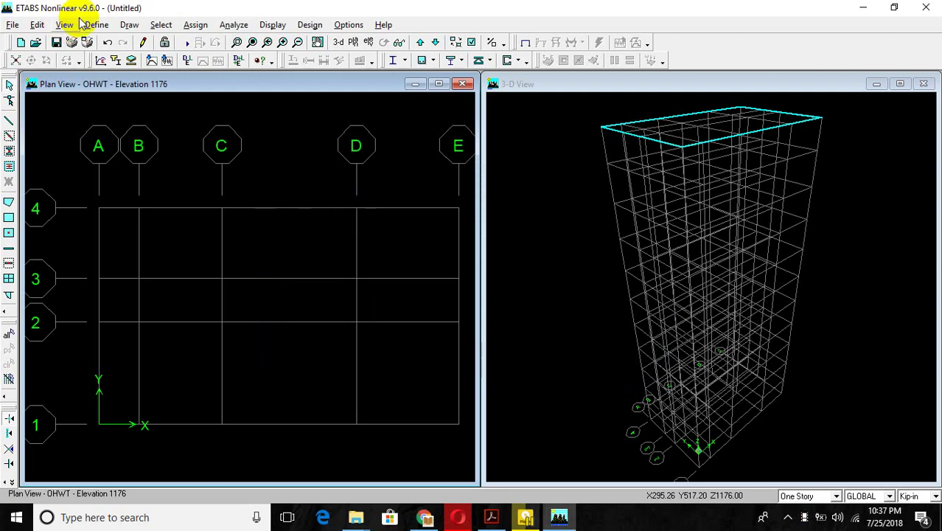
Delete all the default frame sections from the frame property list.
left_click(103, 28)
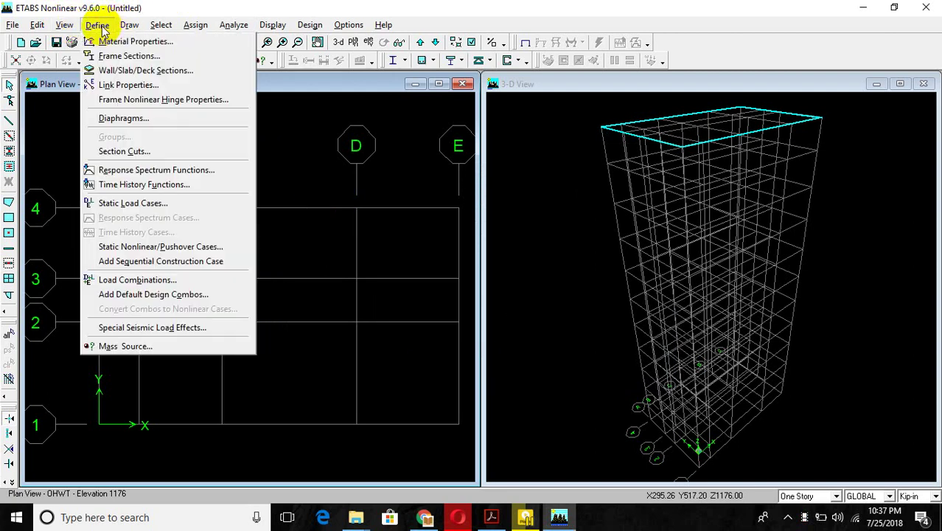
left_click(112, 57)
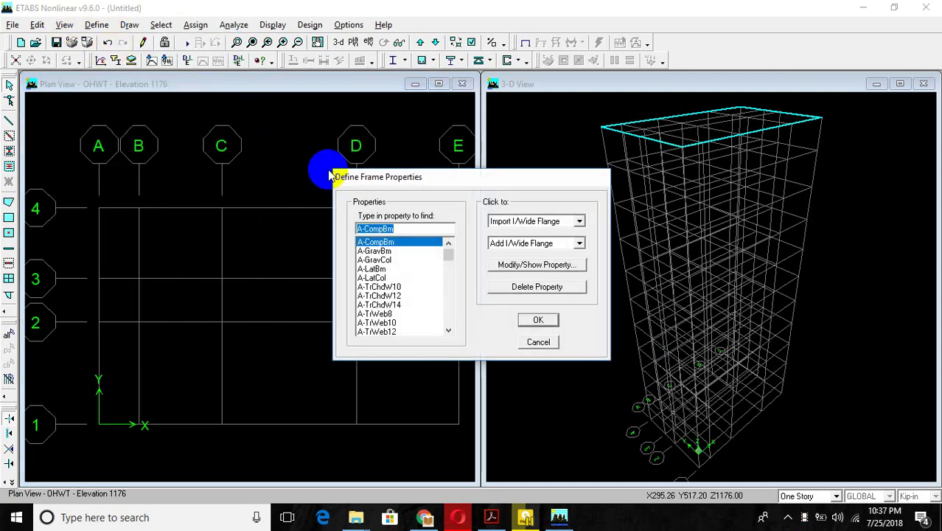
left_click(381, 251)
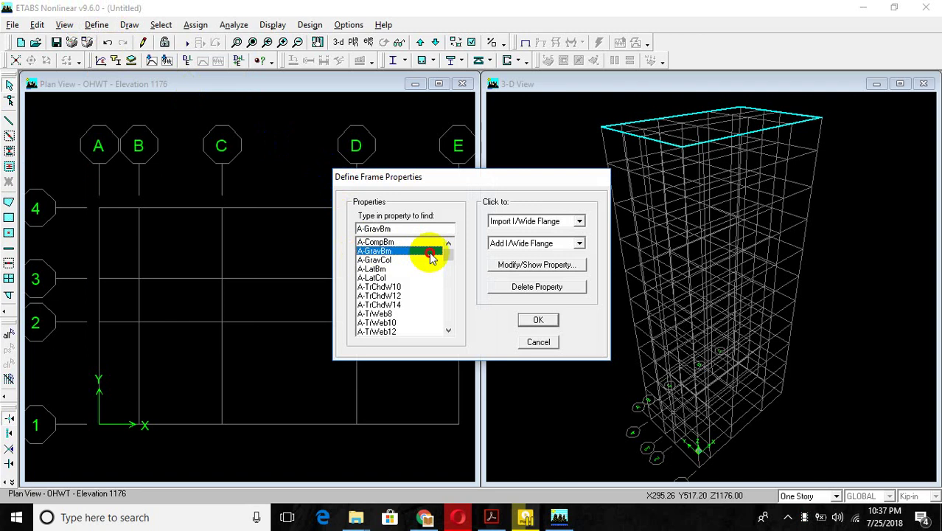
left_click_drag(424, 249, 433, 358)
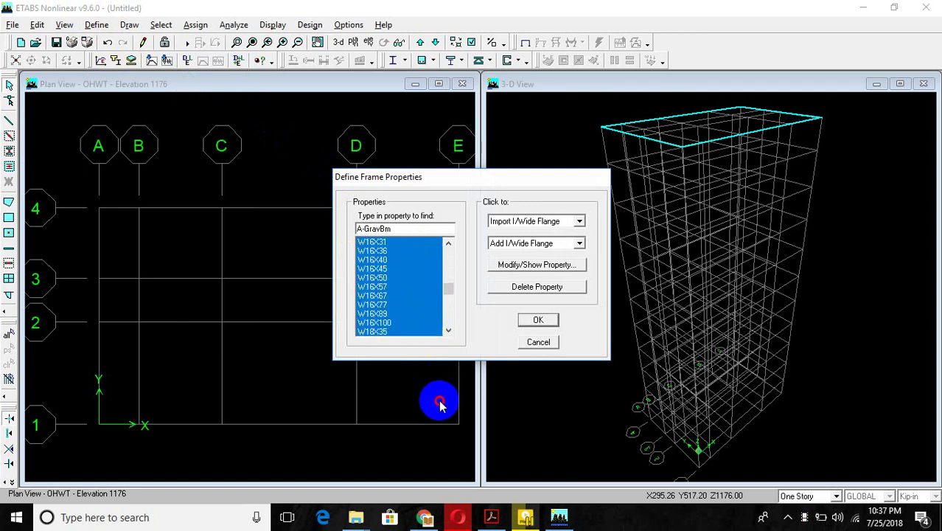
left_click_drag(434, 357, 457, 350)
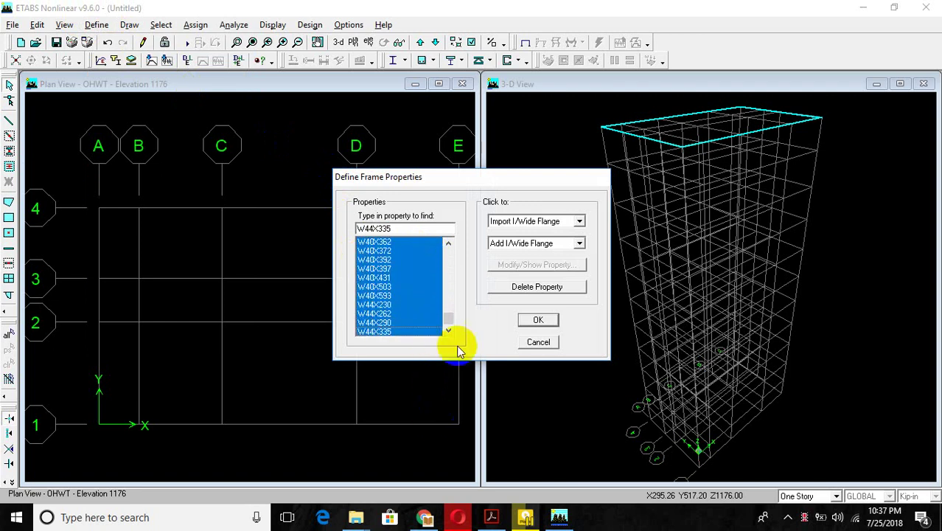
left_click(535, 288)
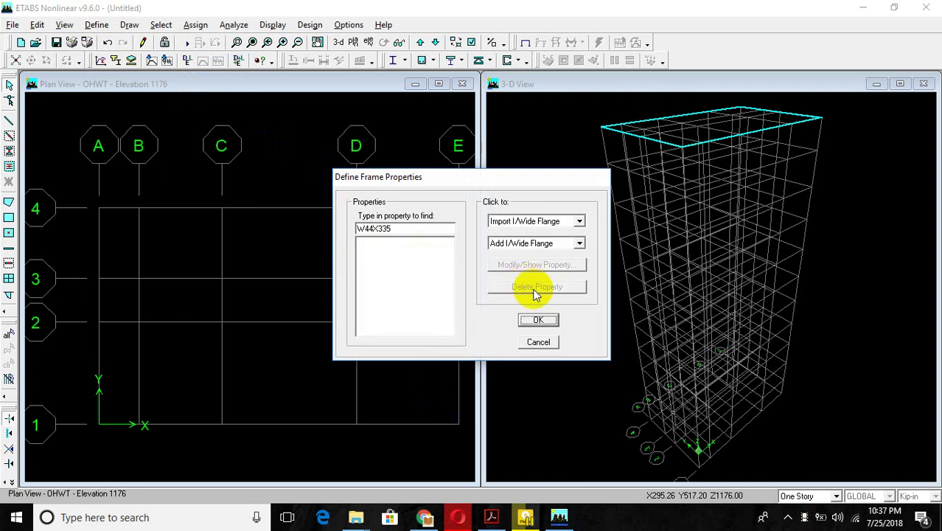
Add a new rectangular frame section.
left_click(579, 245)
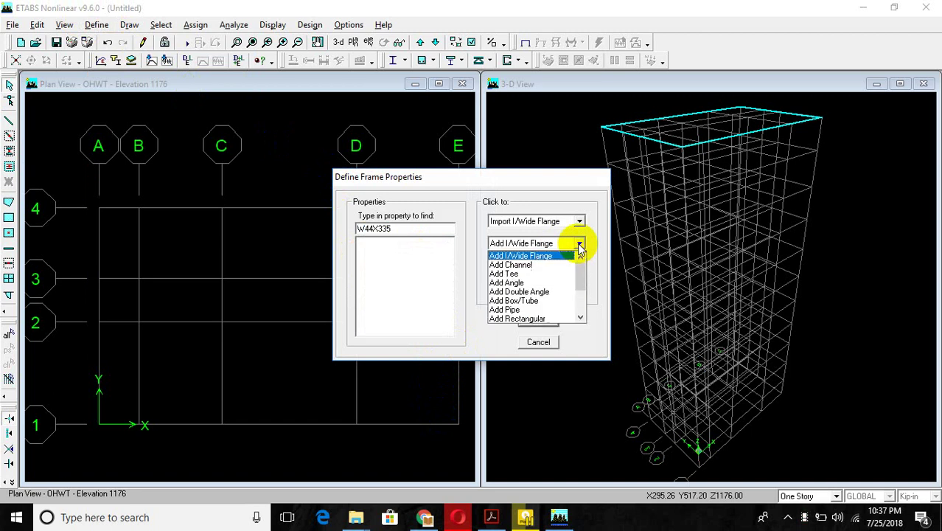
left_click(545, 319)
left_click(557, 318)
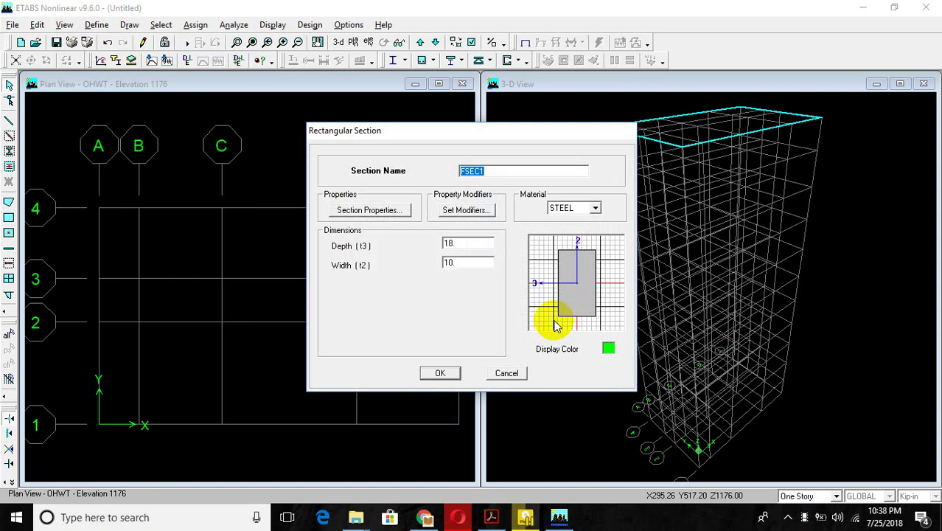
mouse_move(559, 517)
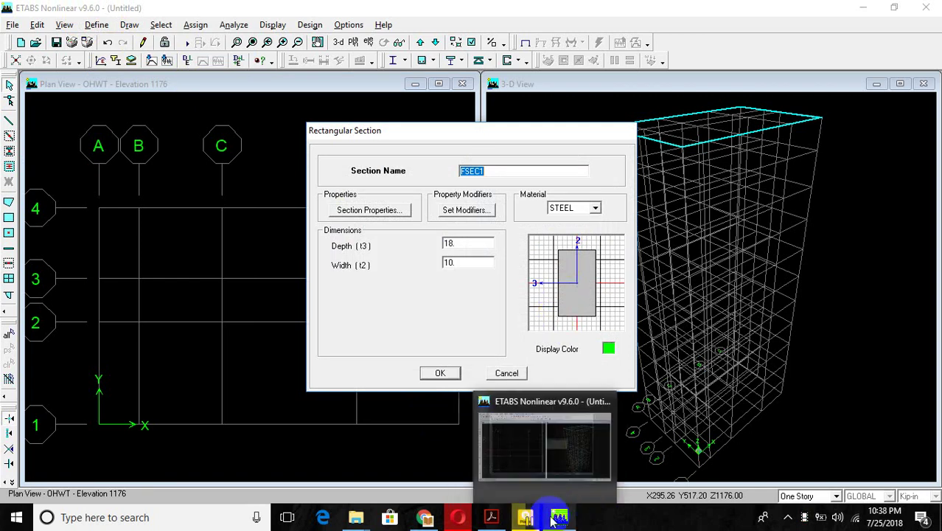
left_click(491, 517)
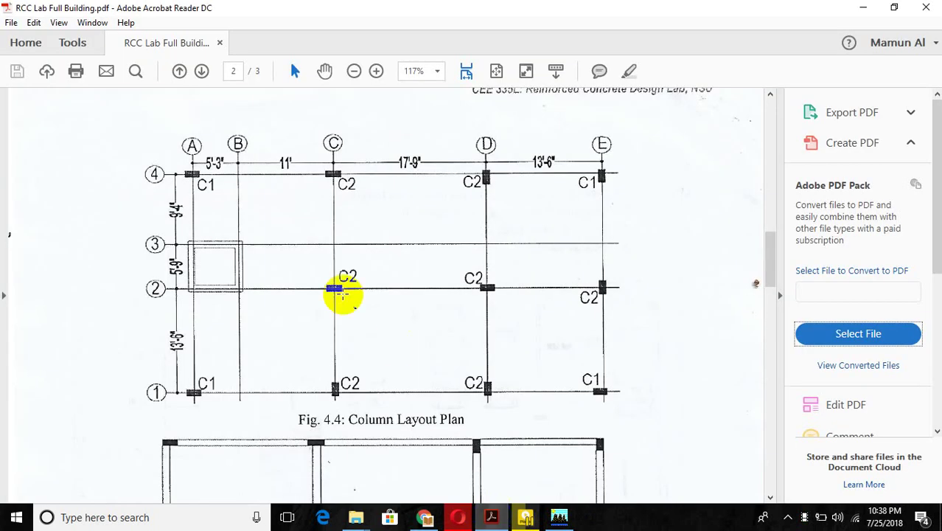
scroll(350, 290, "up", 3)
scroll(362, 276, "up", 4)
scroll(364, 273, "down", 7)
scroll(362, 282, "down", 8)
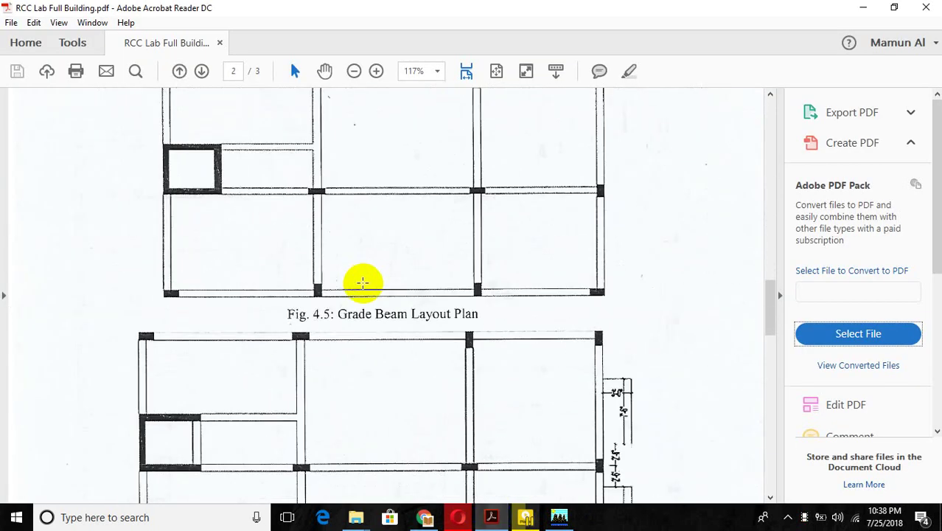
scroll(362, 281, "down", 8)
scroll(363, 279, "down", 6)
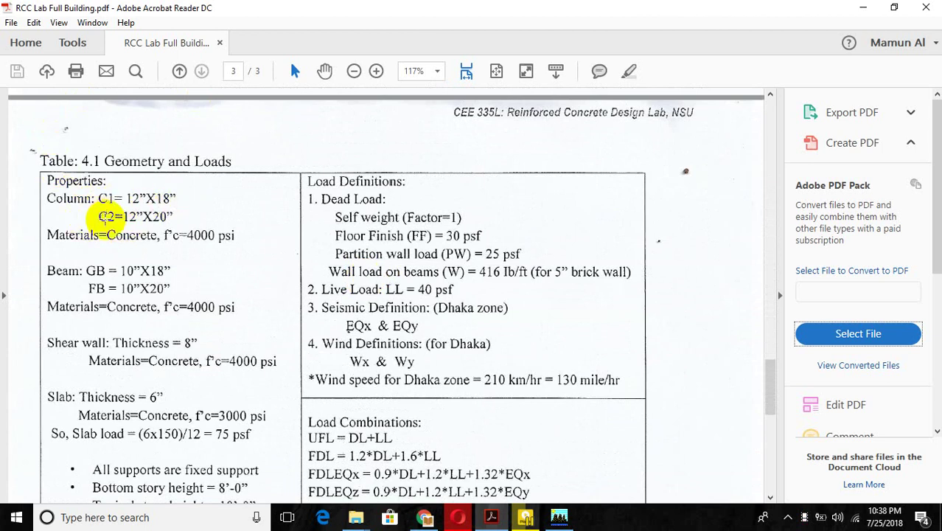
scroll(141, 221, "down", 1)
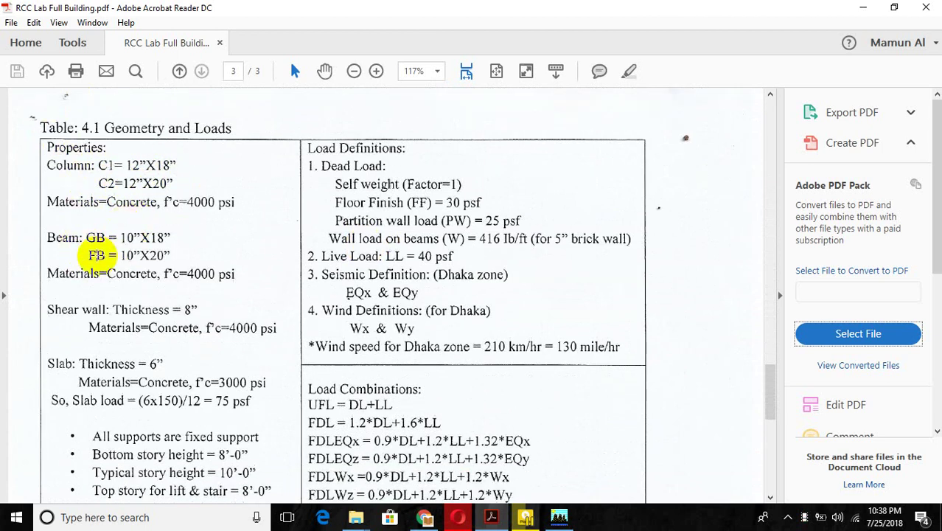
scroll(156, 253, "down", 1)
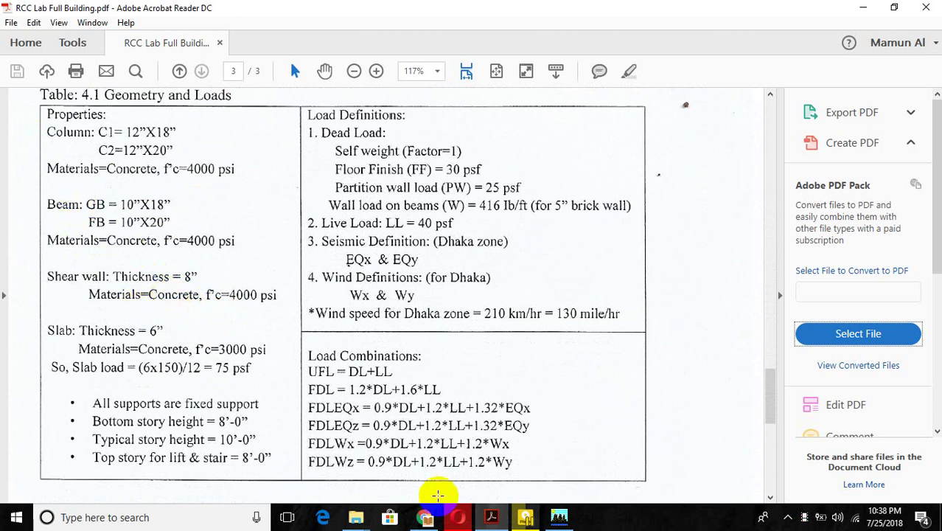
left_click(560, 517)
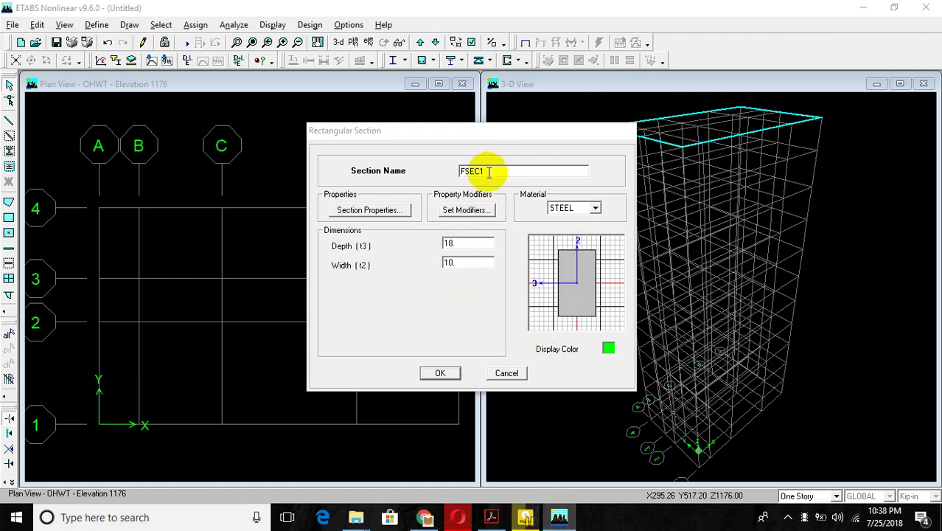
Name the rectangular section C1 and assign CONC4 as its material.
left_click_drag(486, 171, 458, 173)
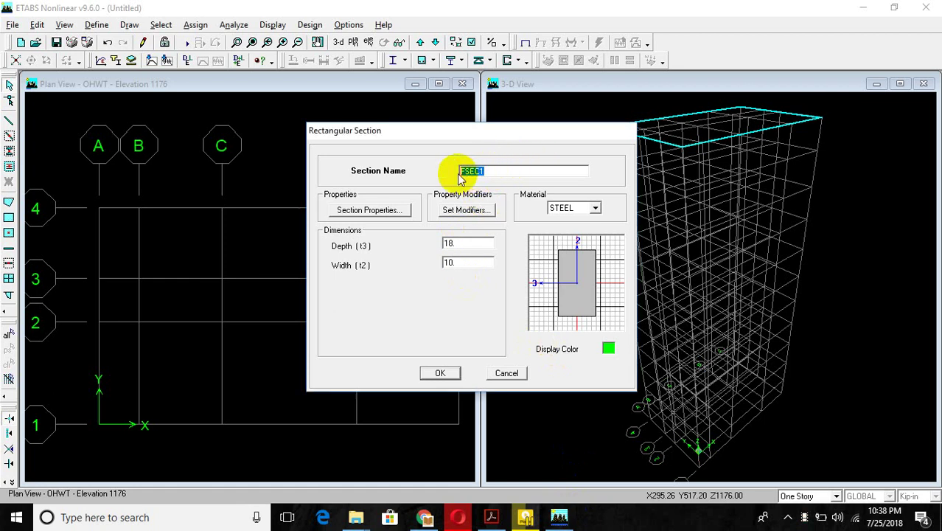
type("C1")
left_click(595, 208)
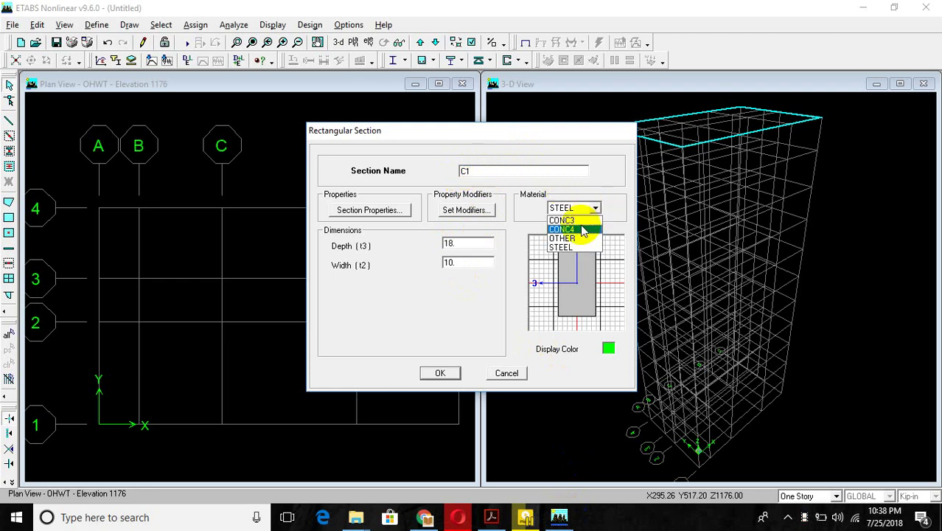
left_click(579, 231)
Set the section depth to 18 and width to 12, checking column sizes in the PDF.
double_click(465, 242)
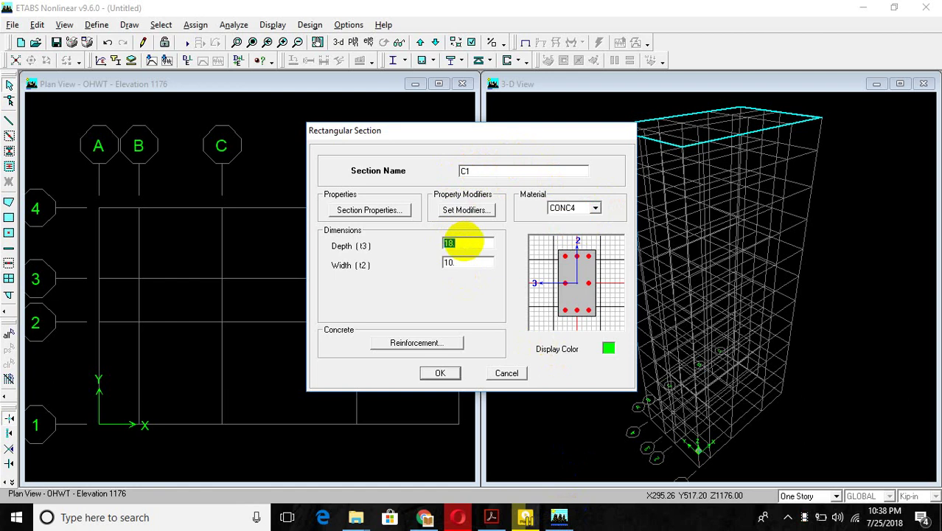
type("1")
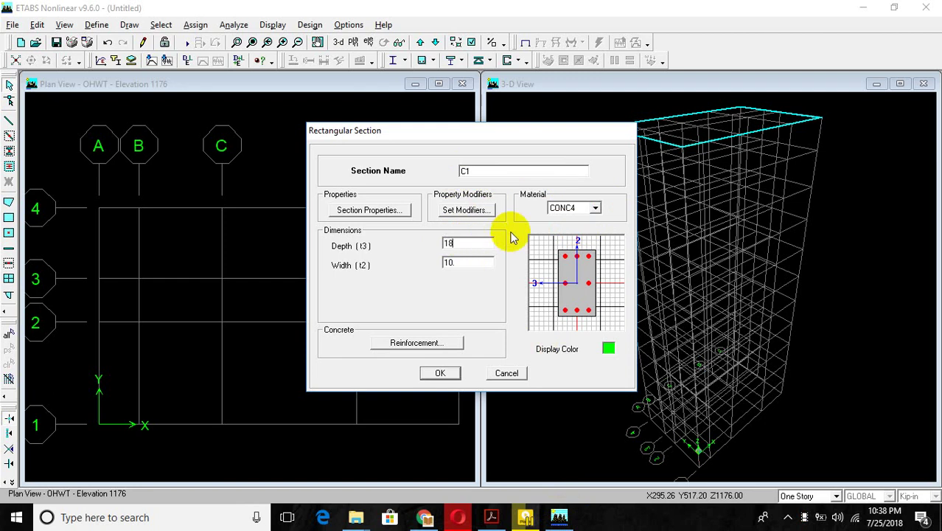
double_click(459, 264)
type("12")
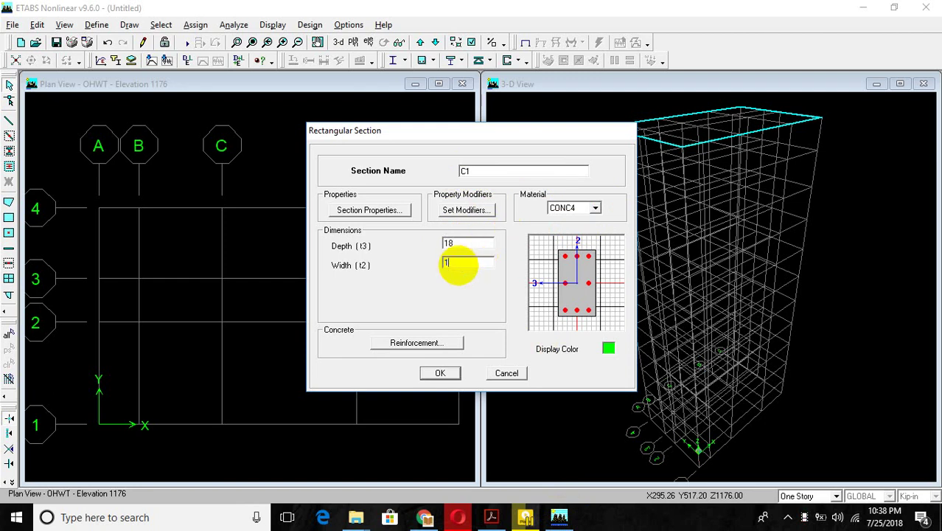
left_click(491, 517)
scroll(195, 222, "up", 3)
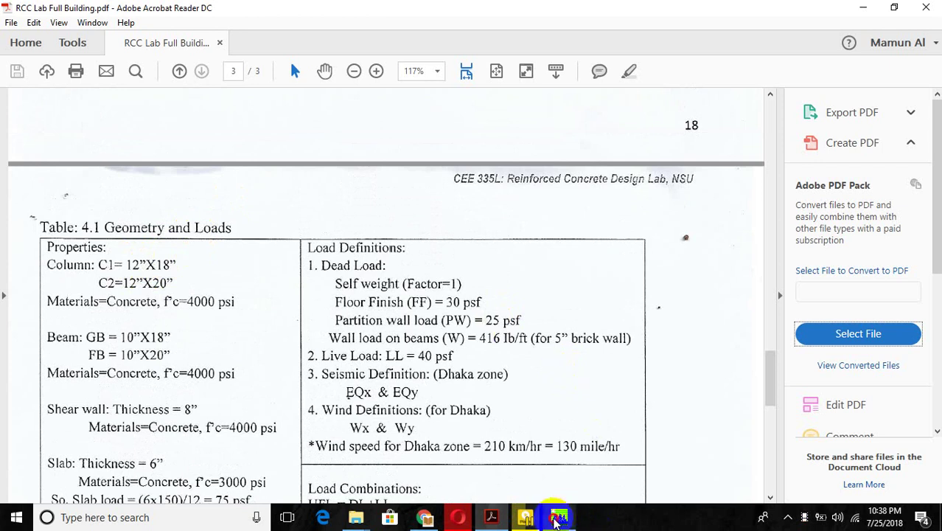
left_click(559, 516)
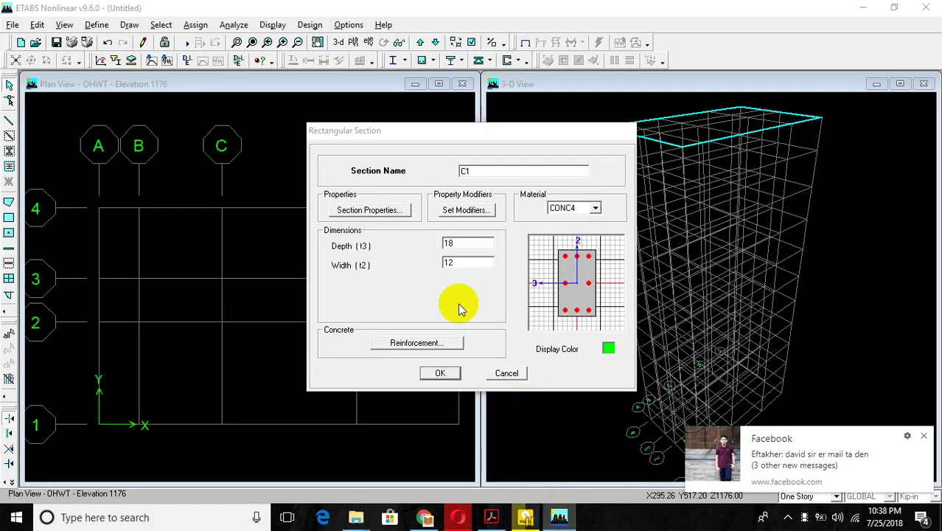
left_click(924, 435)
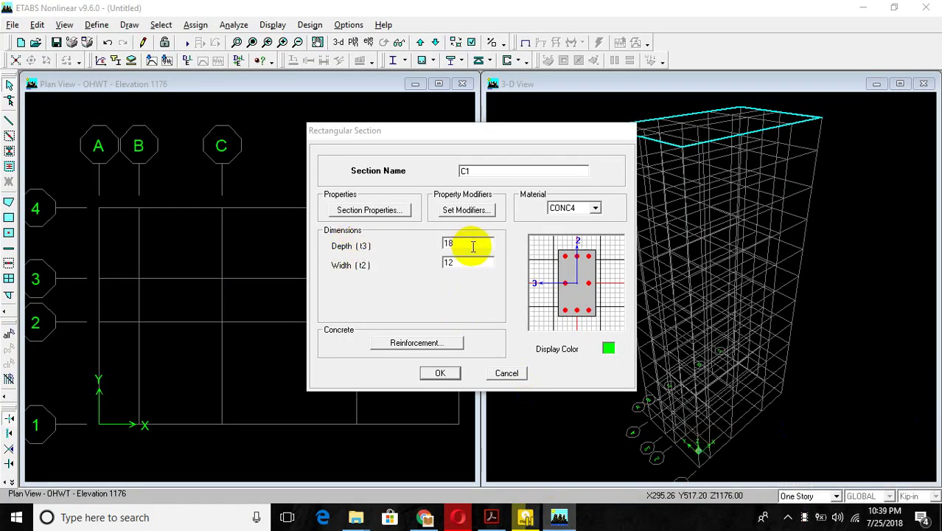
left_click(446, 264)
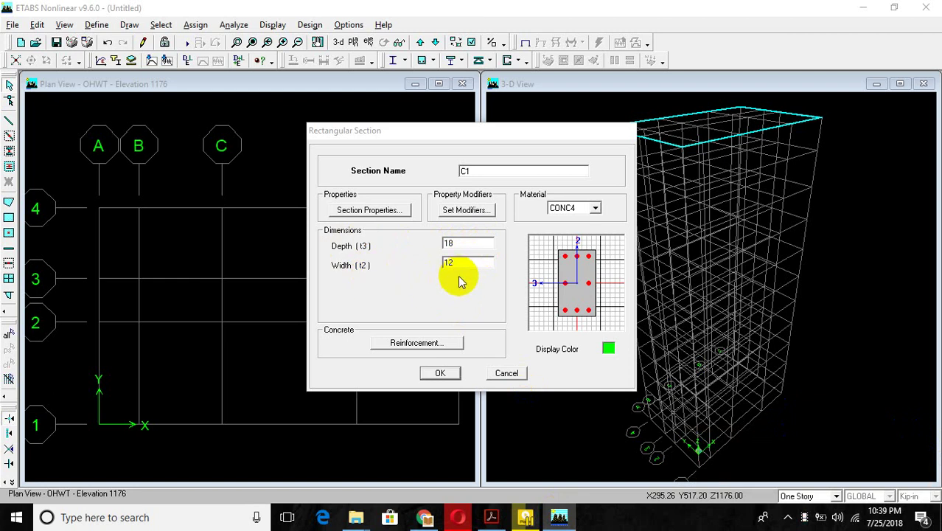
left_click(414, 344)
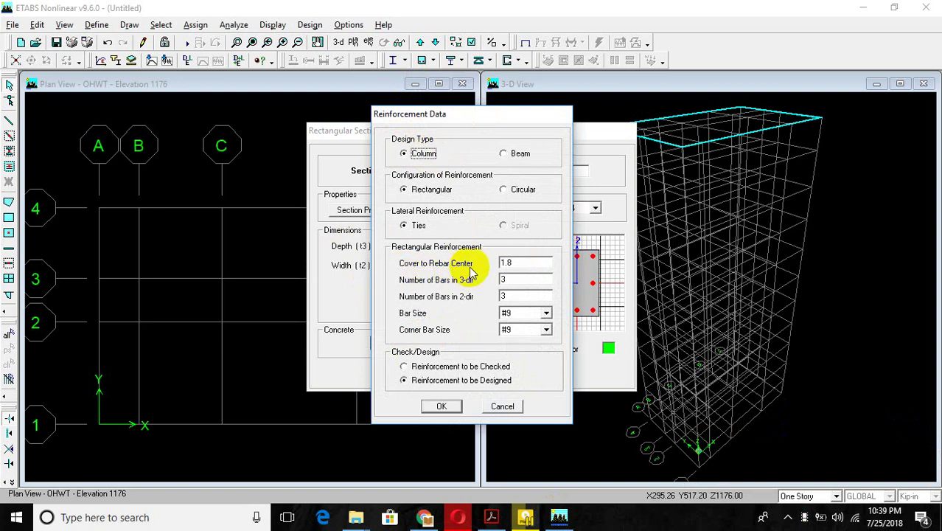
Set C1's cover to rebar center to 1.5 and save the section.
double_click(518, 263)
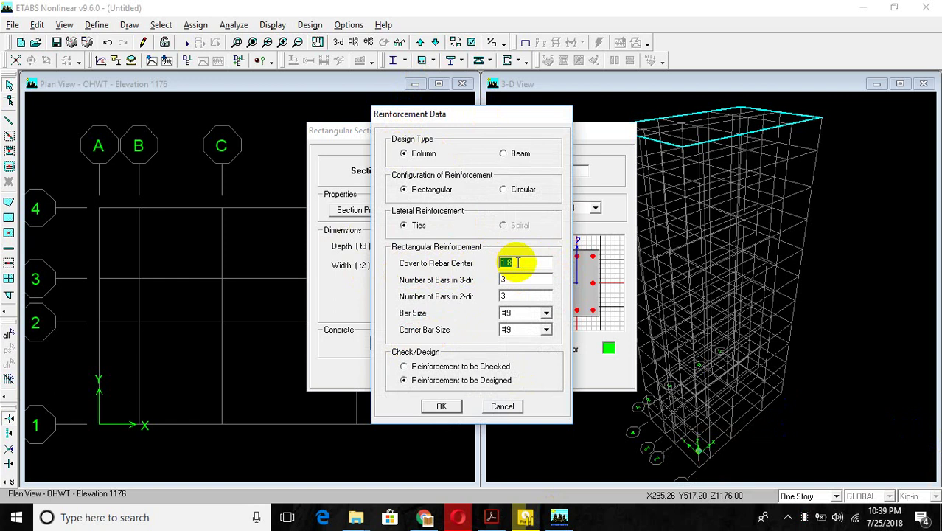
type("1.")
type("5")
left_click(437, 407)
left_click(438, 374)
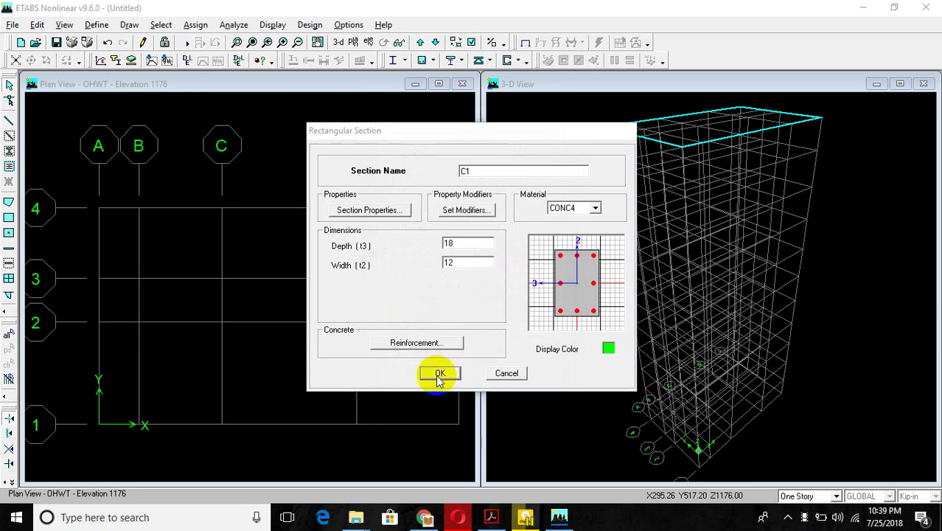